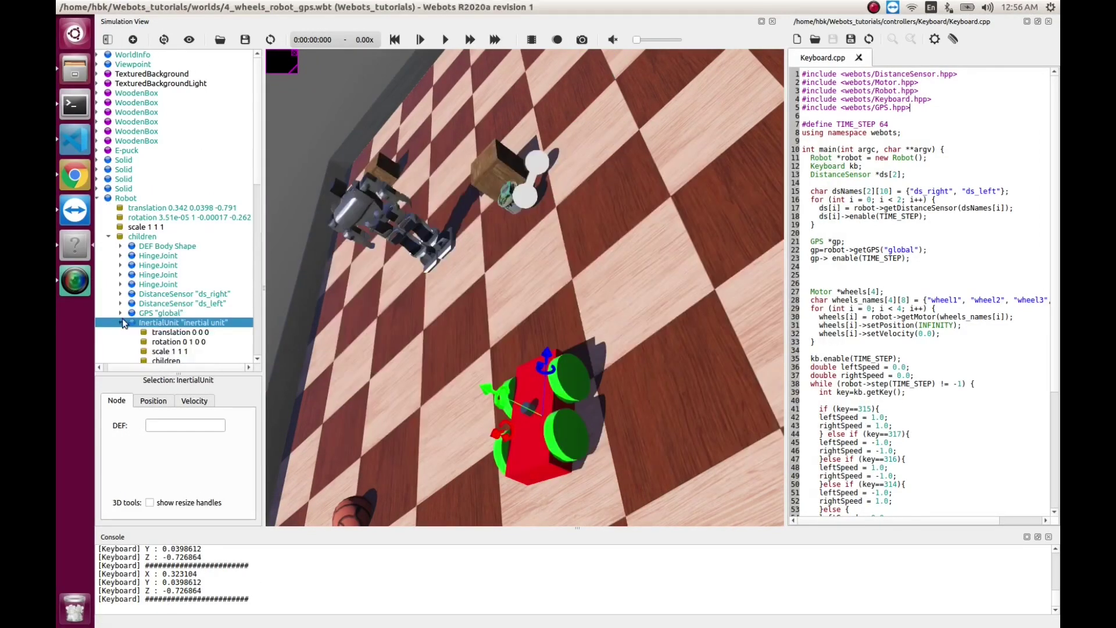
Add a Shape node as a child of the robot's InertialUnit
left_click(166, 275)
left_click(132, 39)
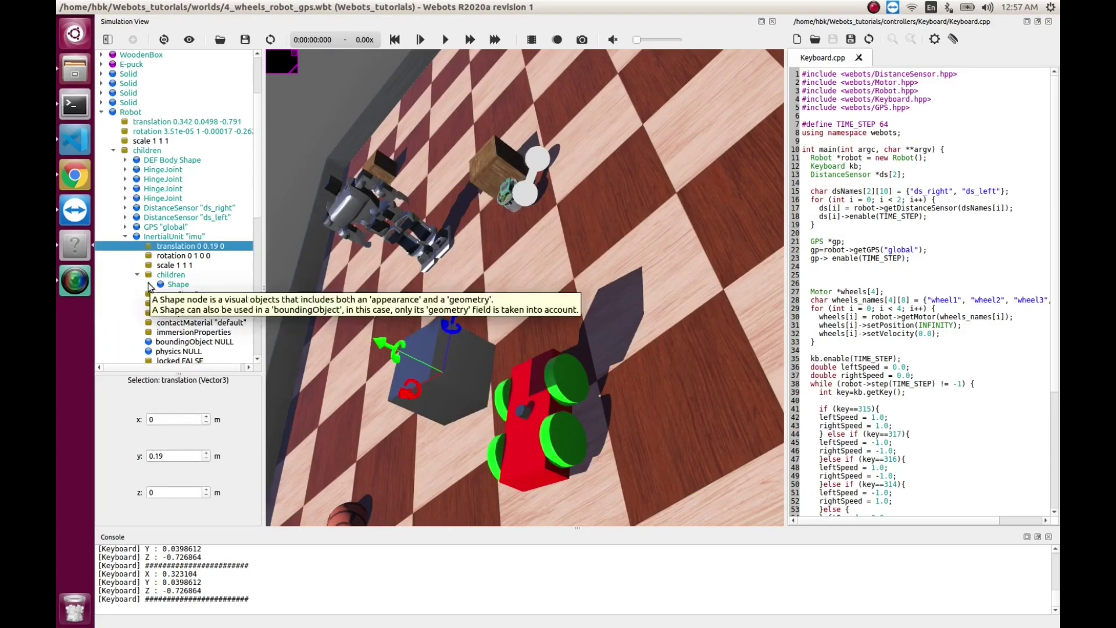
Set the inertial unit shape's base color to 0, 0, 0.7 and lower the unit onto the robot body at y 0.03
left_click(221, 313)
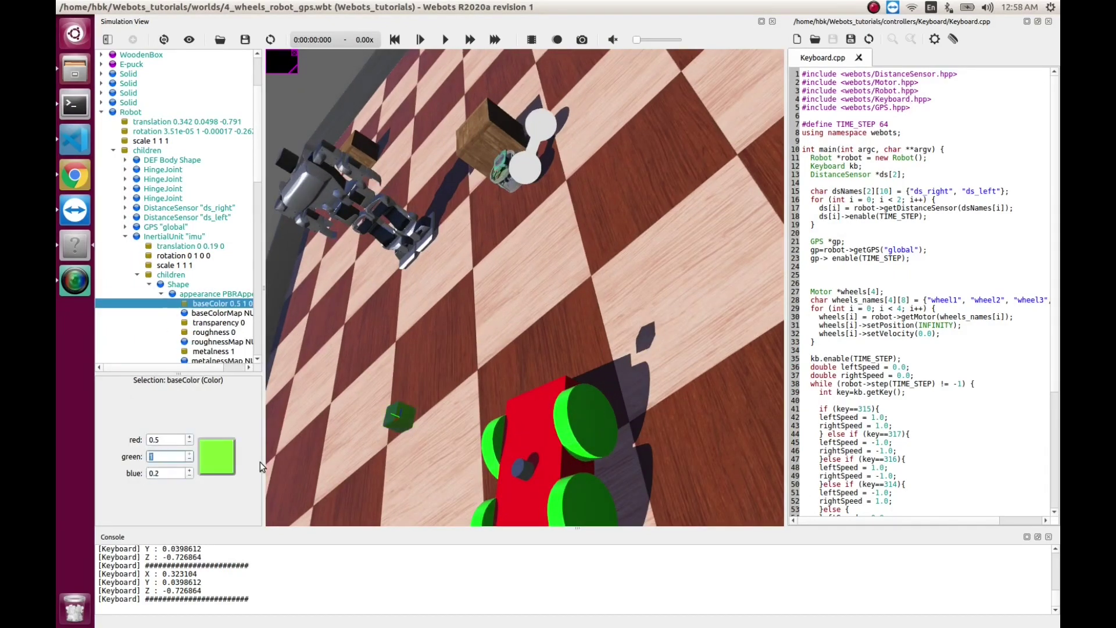
type("0")
key("Tab")
type("0.7")
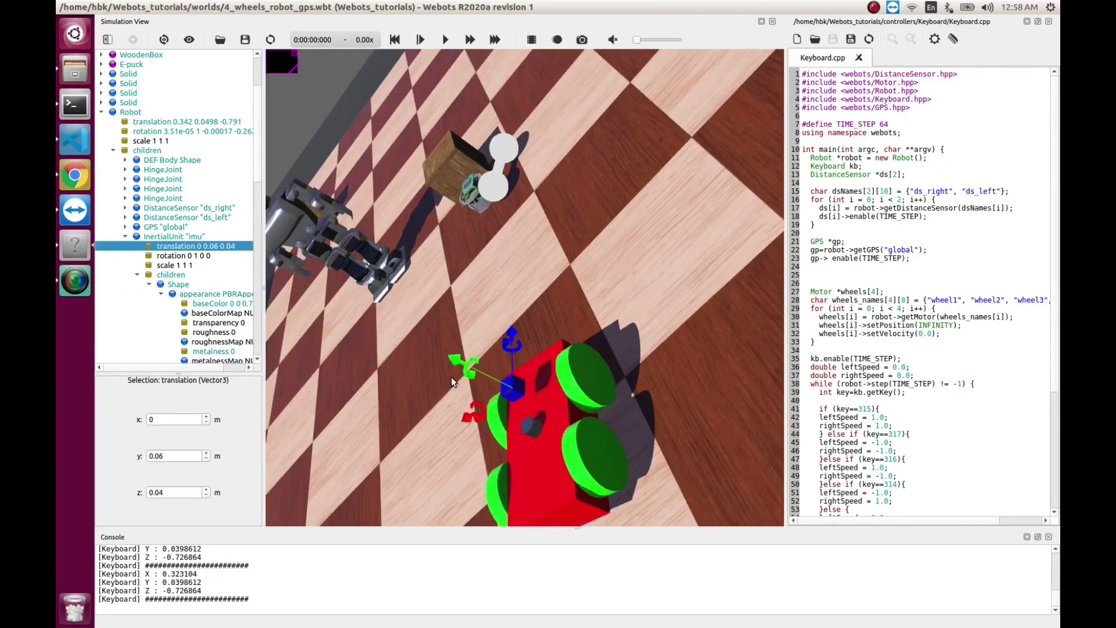
left_click_drag(451, 377, 537, 365)
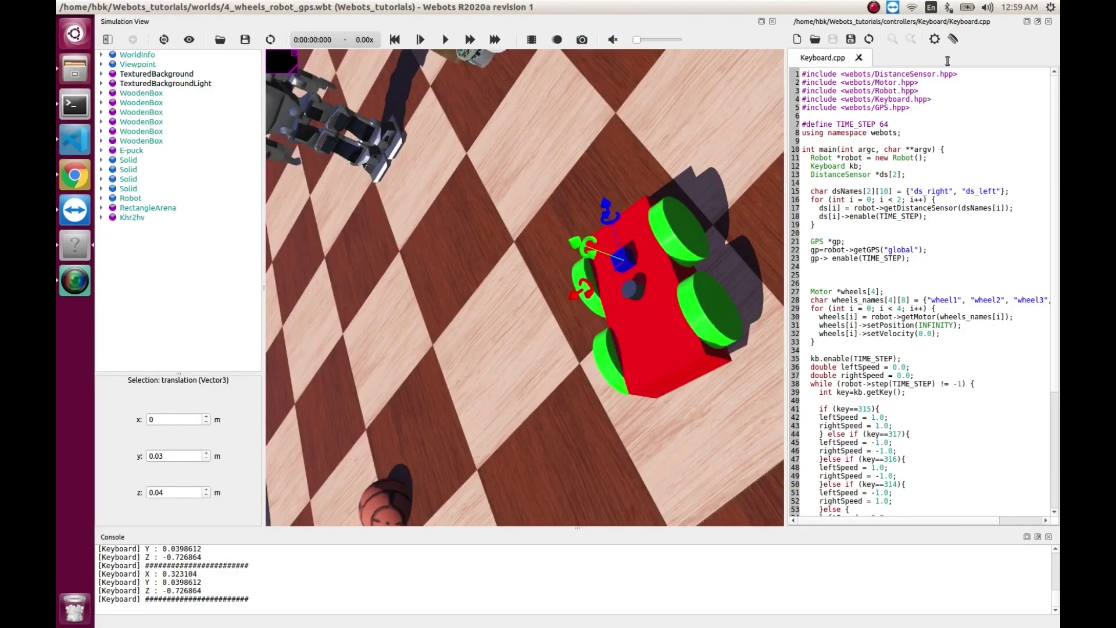
Include webots/InertialUnit.hpp below the GPS include and declare the pointer InertialUnit *iu after the GPS code
left_click(931, 109)
key("Return")
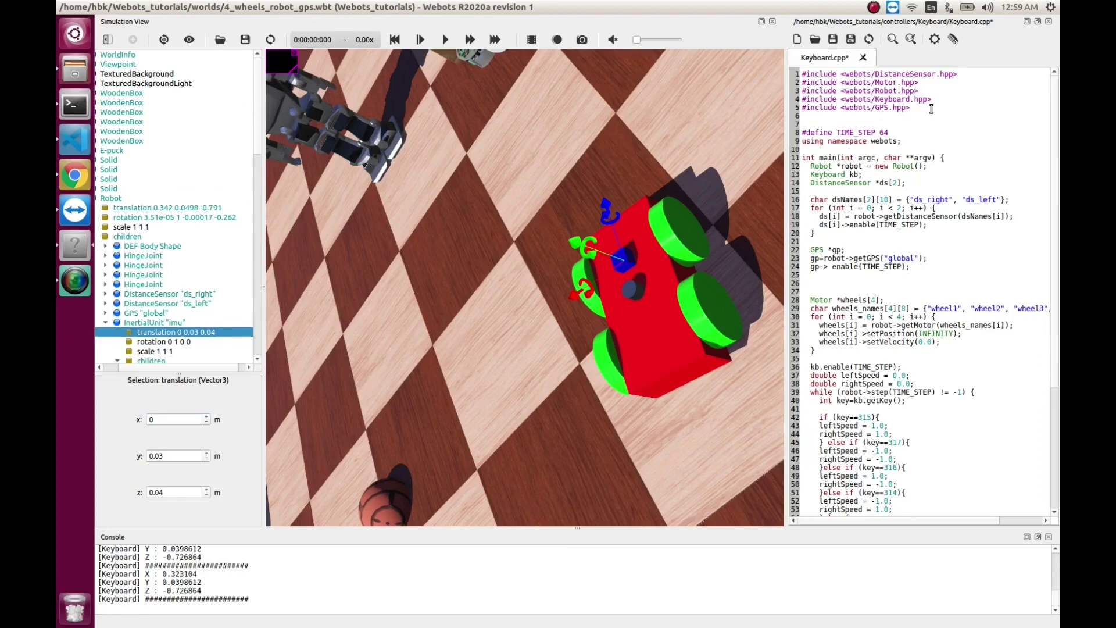
type("#include <webots/InertialUnit.hpp>")
type("InertialUnit *iu;")
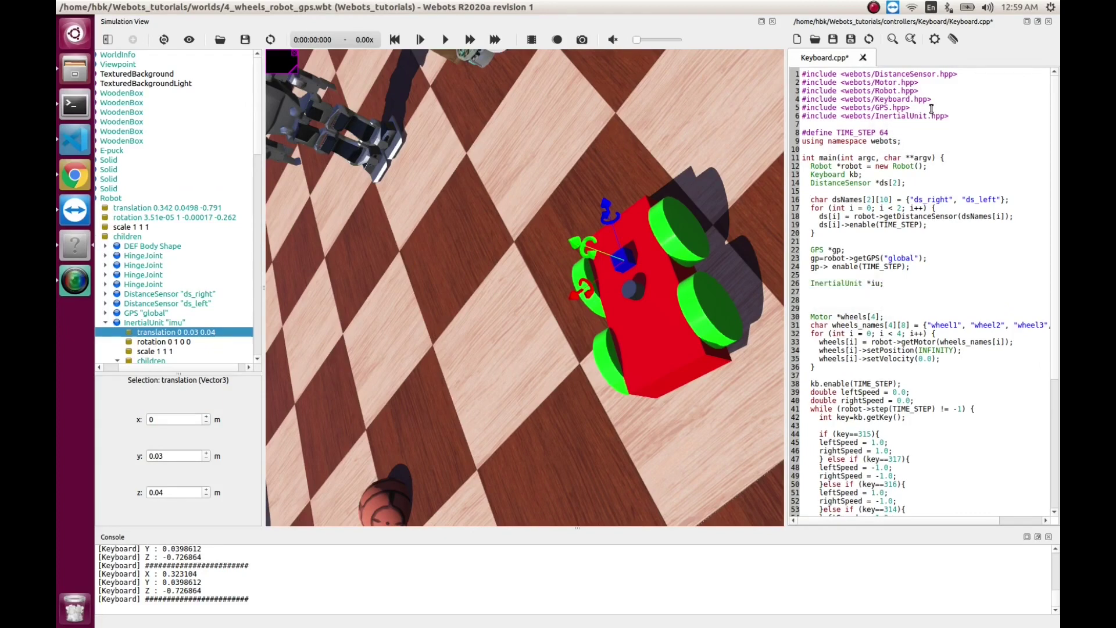
Assign iu from robot->getInertialUnit("imu") and enable it with TIME_STEP
key("Return")
type("iu=robot->getInertialUnit(")
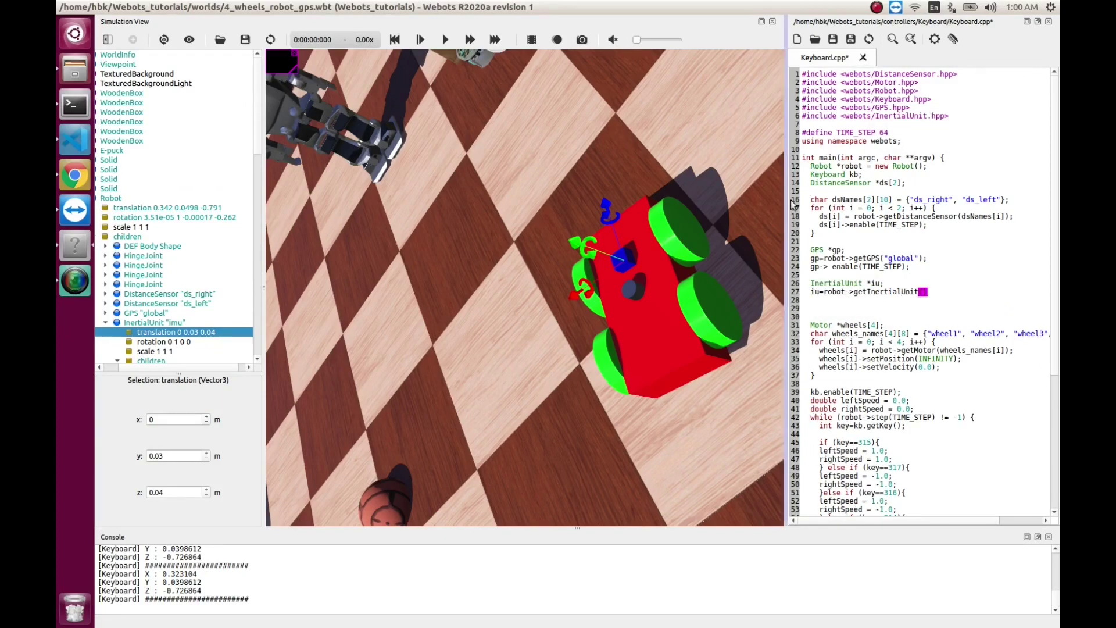
type("\"imu\");")
key("Return")
type("iu-> enable(TIME_STEP);")
Add output lines below the GPS printout for Angle X, Angle Y and Angle Z using iu->getValues() indices 0 to 2
scroll(930, 349, "down", 8)
left_click_drag(819, 432, 819, 448)
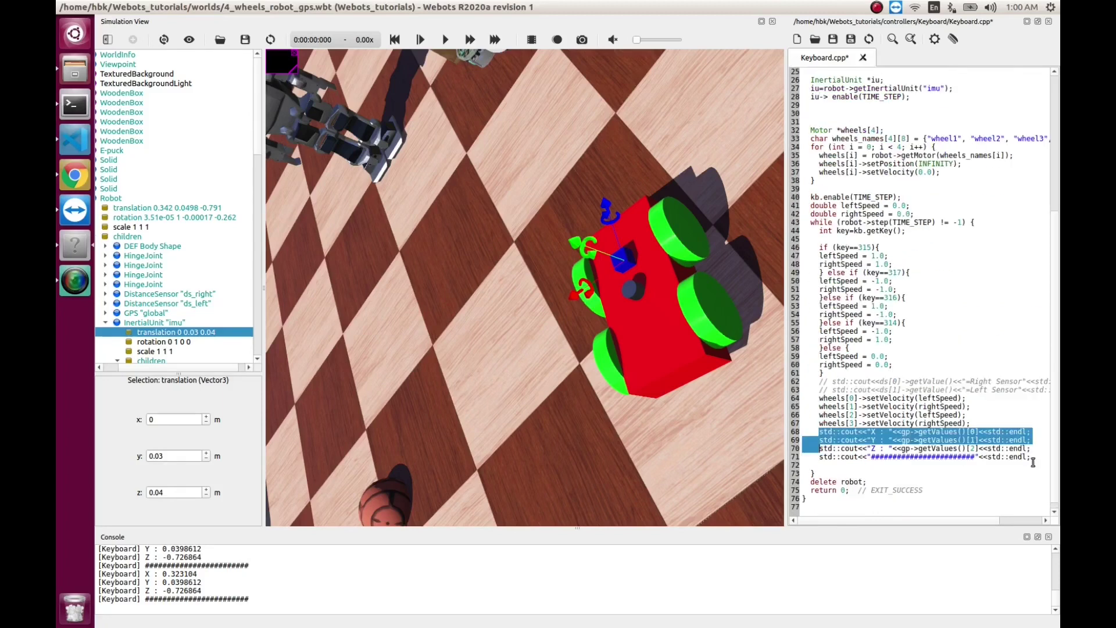
left_click(1032, 465)
type("std::cout<<\"Angle X : \"<<iu->getValues()[0]<<std::endl; std::cout<<\"Angle Y : \"<<iu->getValues()[1]<<std::endl; std::cout<<\"Angle Z : \"<<iu->getValues()[2]<<std::endl;")
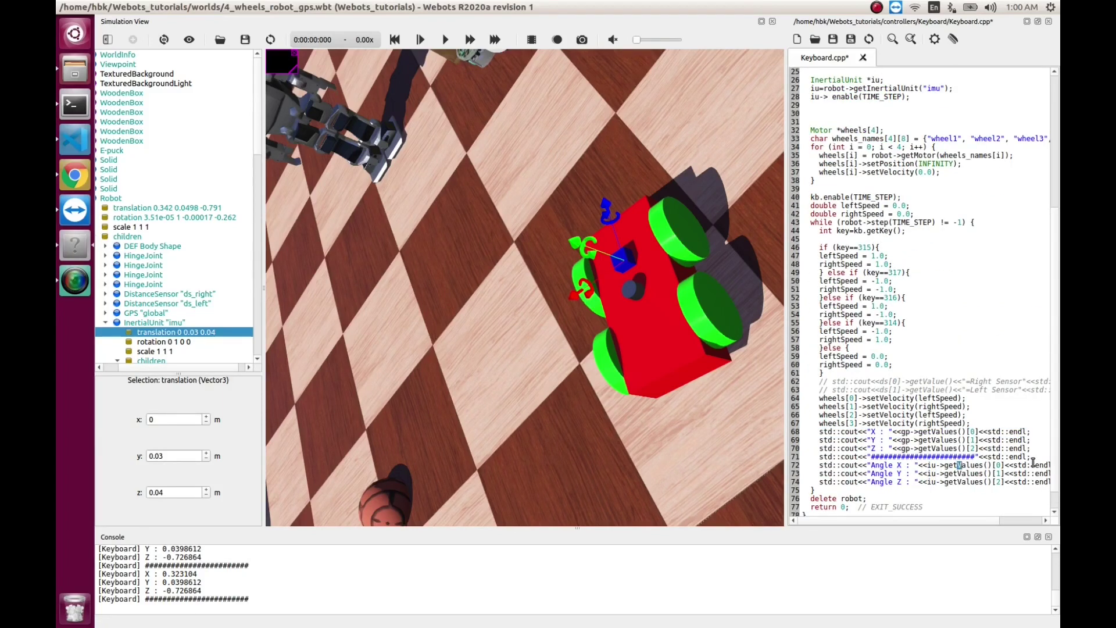
Replace getValues with getRollPitchYaw in the three angle output lines and save the controller file
key("ctrl+shift+Right")
type("RollPitchYaw")
double_click(965, 474)
type("getRollPitchYaw")
double_click(965, 482)
type("getRollPitchYaw")
key("ctrl+s")
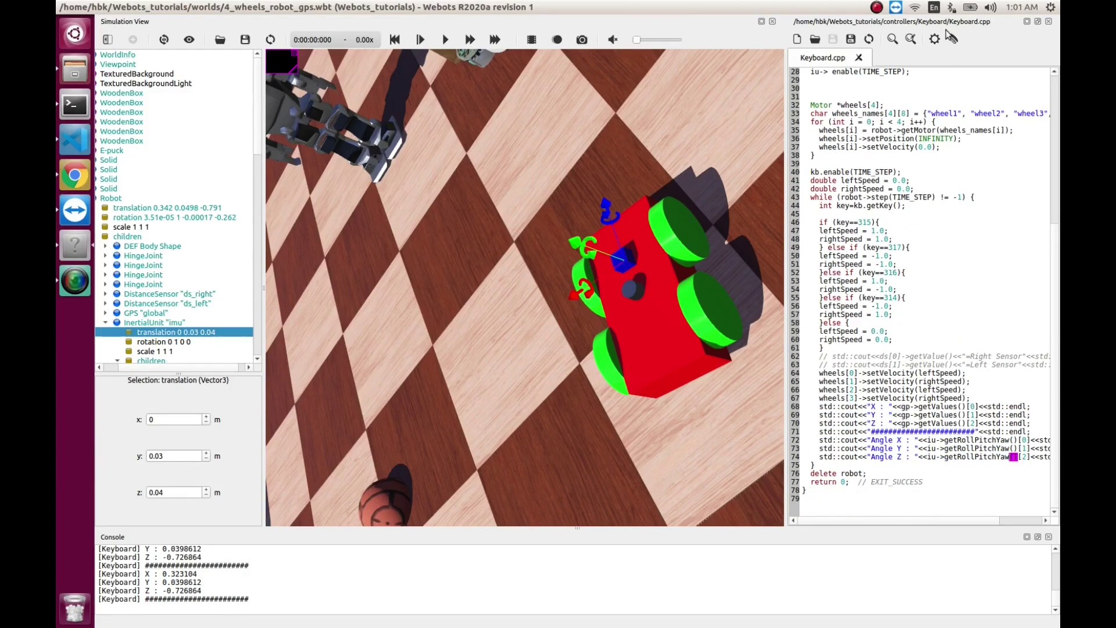
Build the Keyboard controller, run the simulation and drive the robot forward
left_click(936, 38)
left_click(635, 324)
left_click(628, 267)
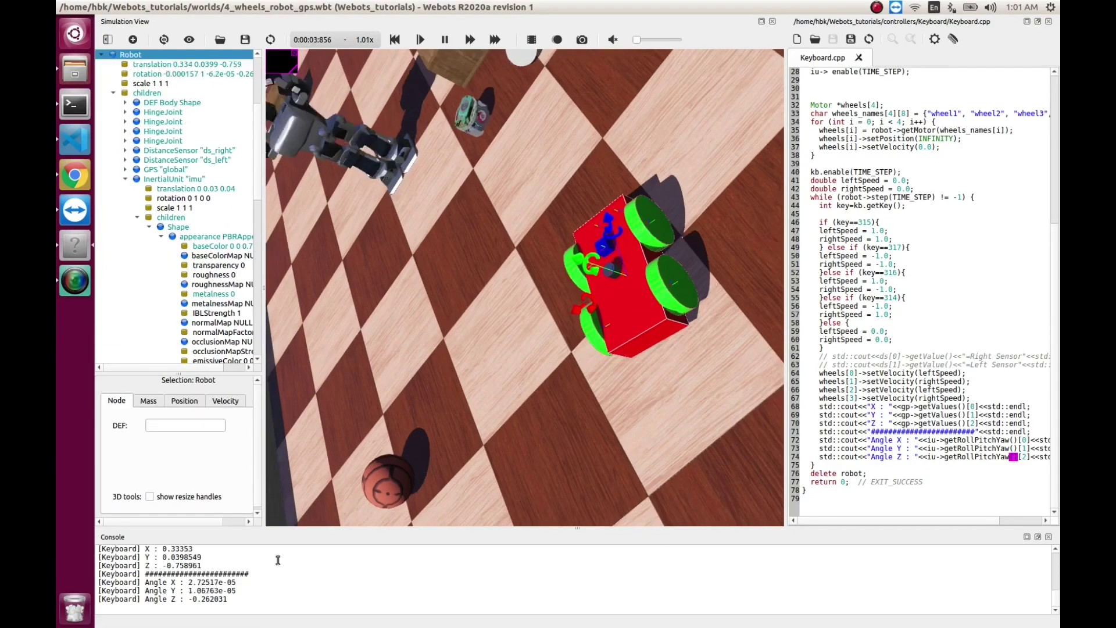
key("ctrl+a")
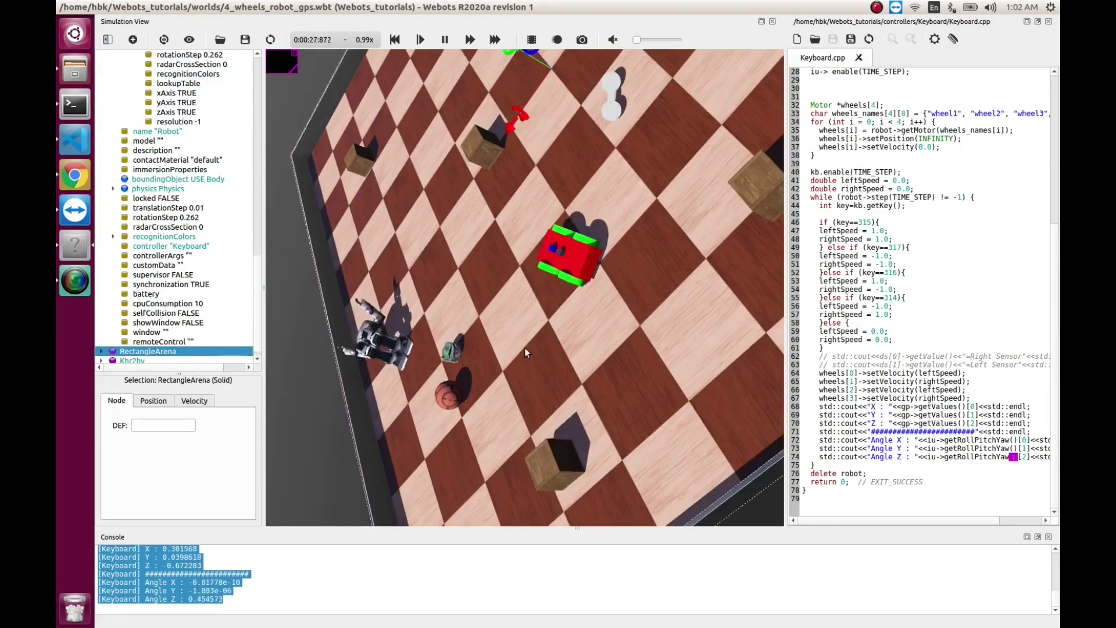
key("Up")
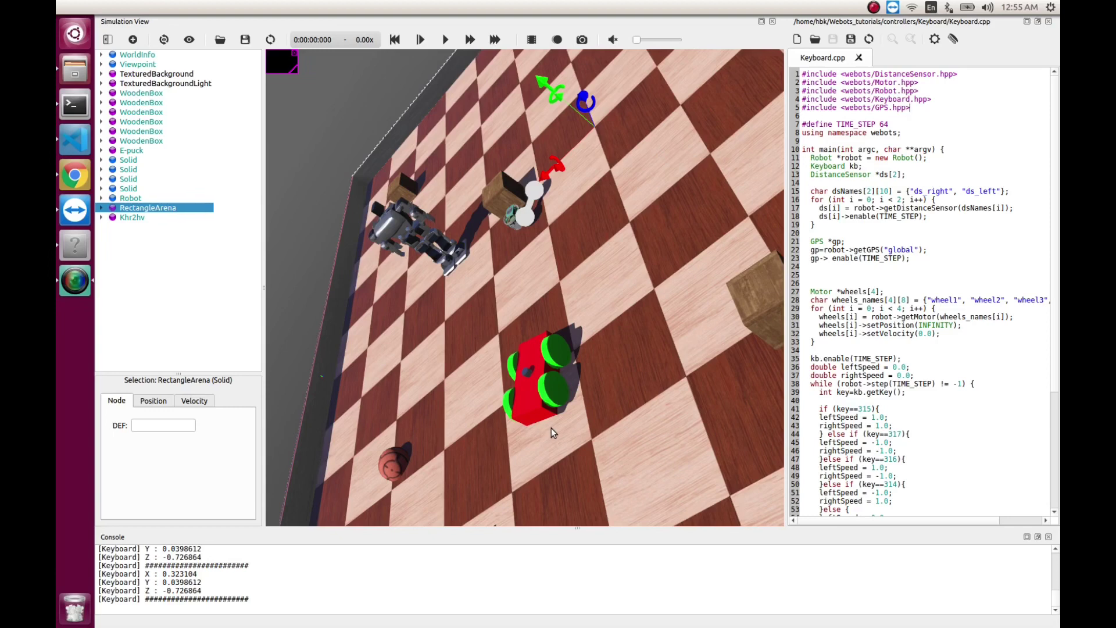
scroll(538, 410, "up", 2)
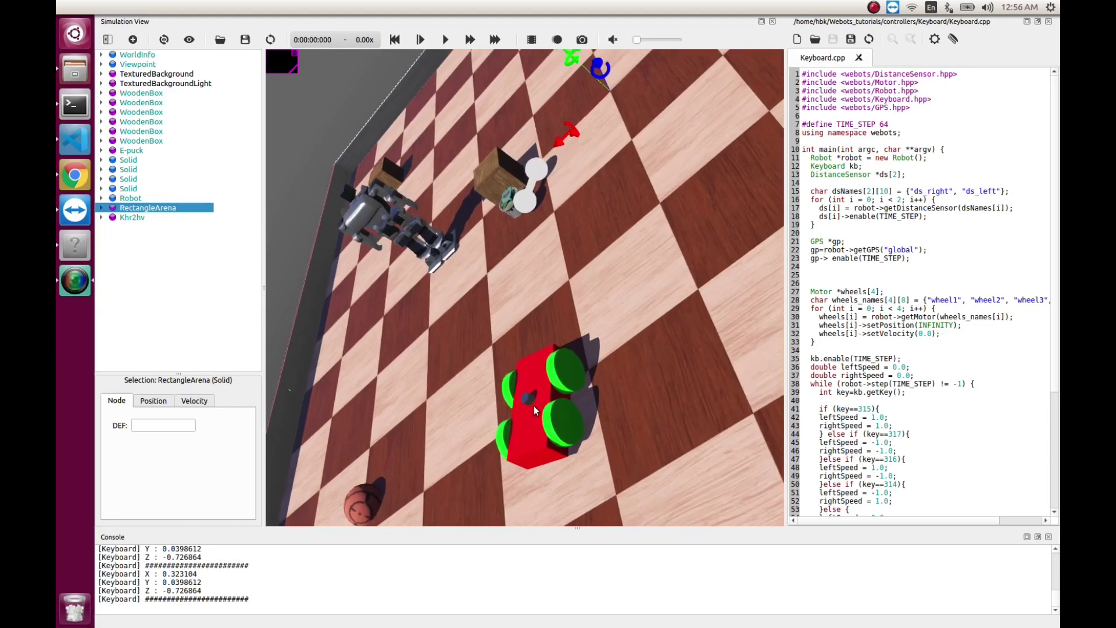
left_click(529, 397)
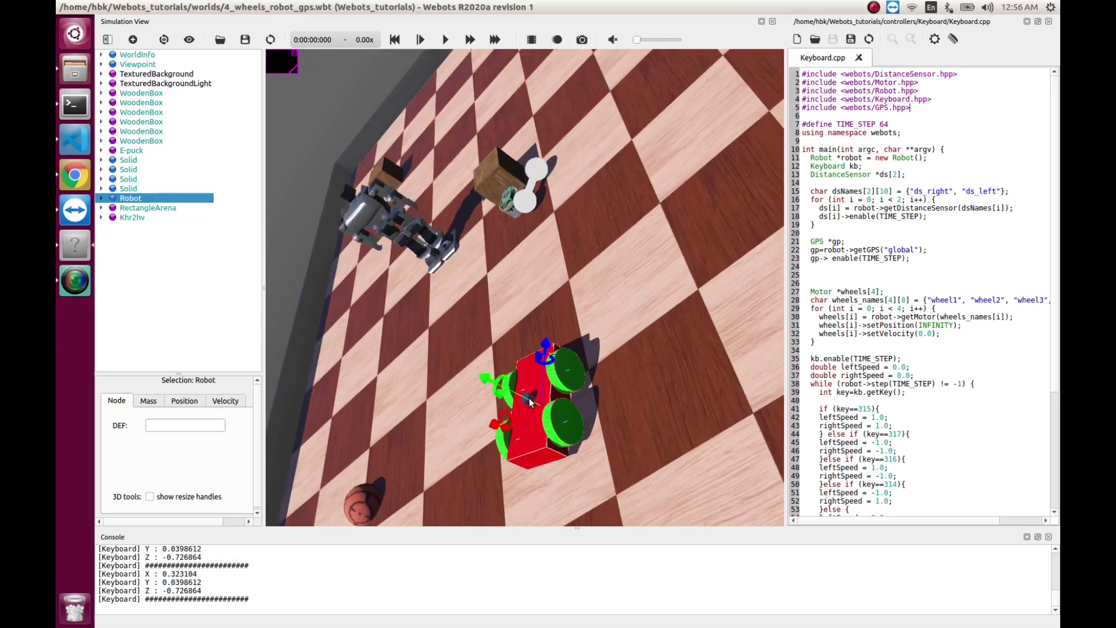
scroll(526, 408, "up", 2)
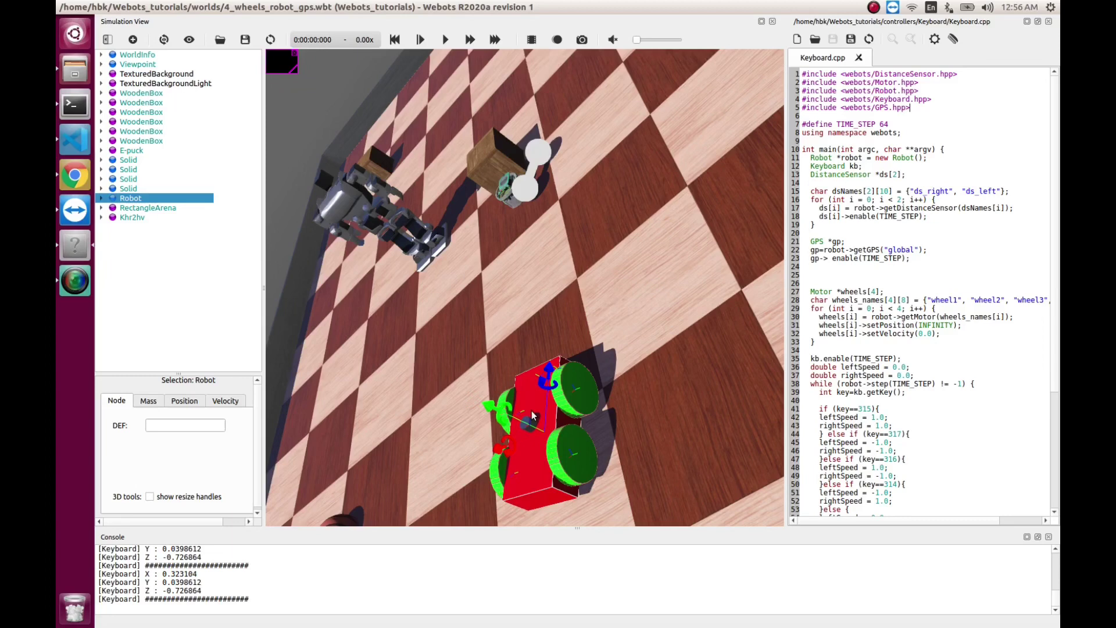
left_click_drag(559, 331, 569, 321)
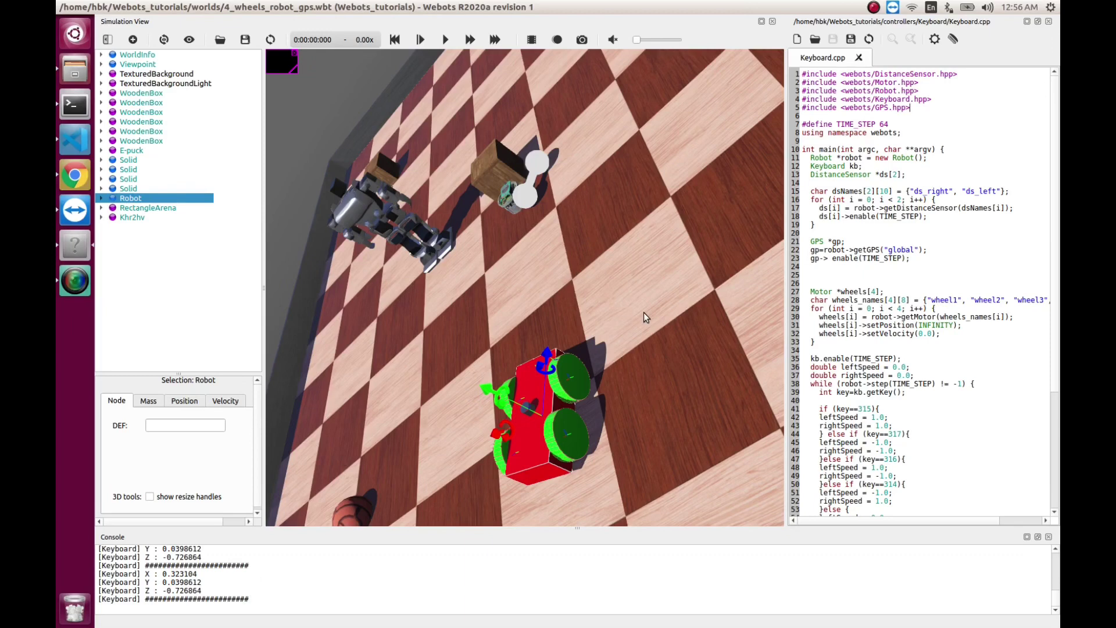
left_click(631, 328)
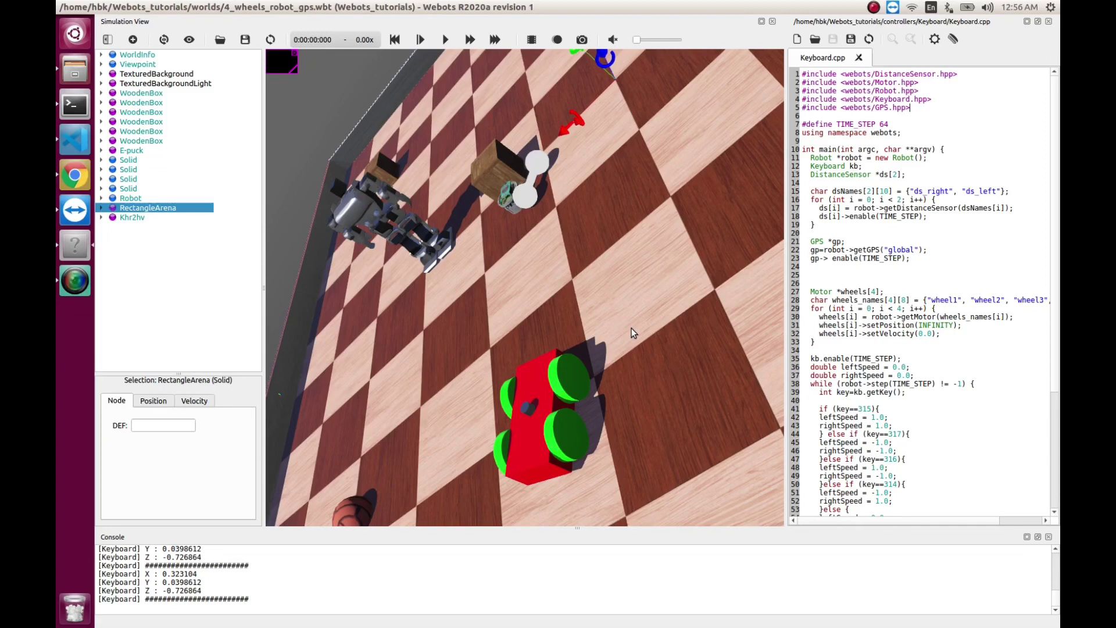
Add an InertialUnit base node to the Robot's children after the GPS "global" node
left_click(101, 199)
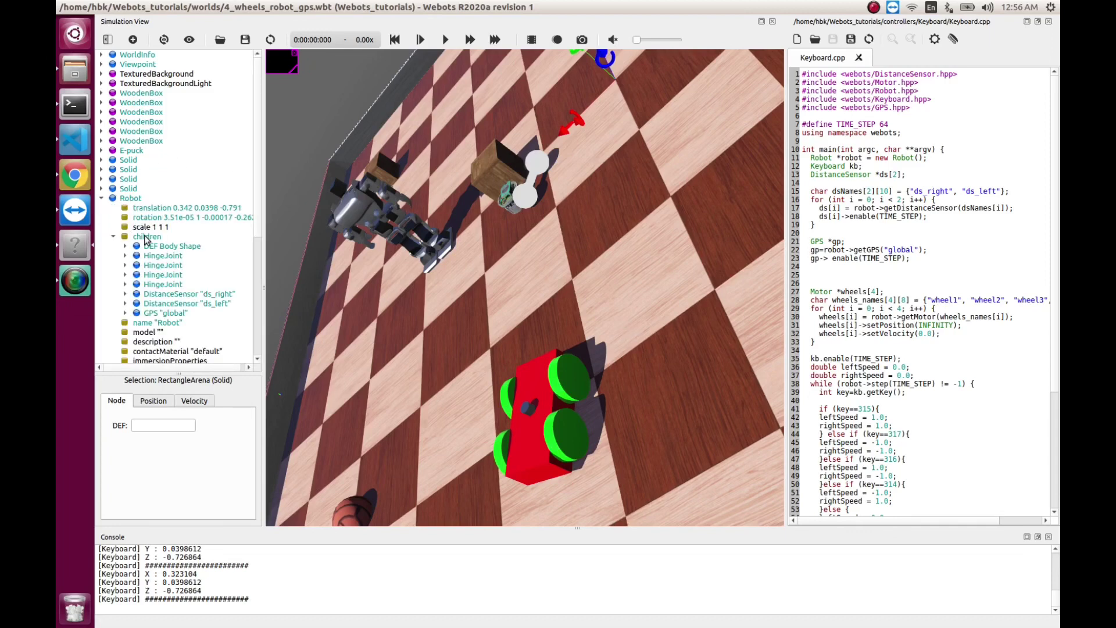
left_click(165, 313)
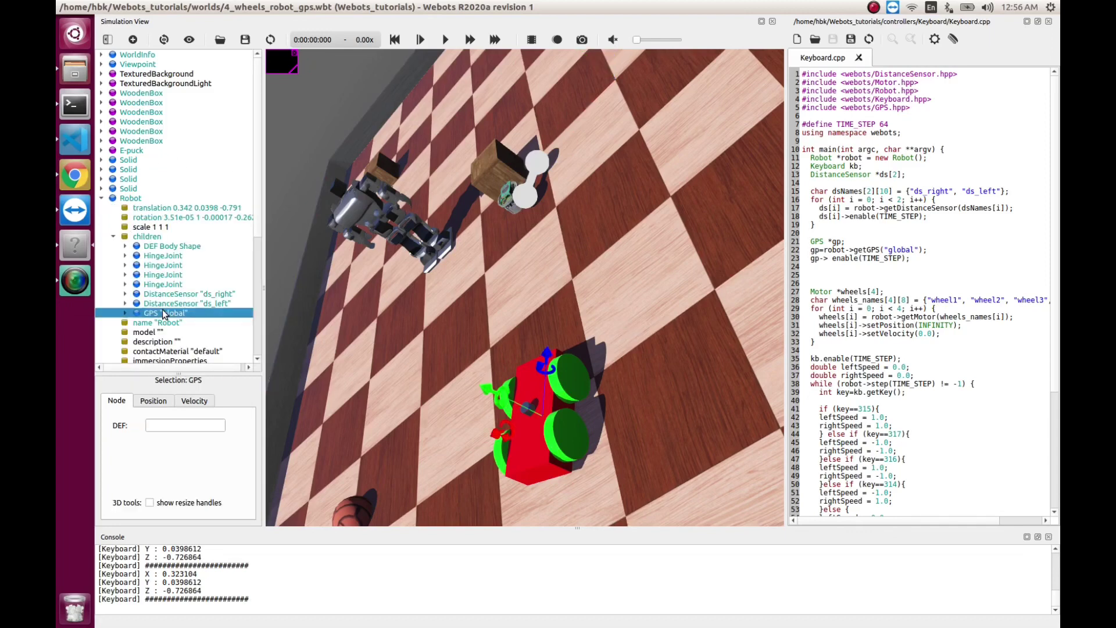
left_click(133, 38)
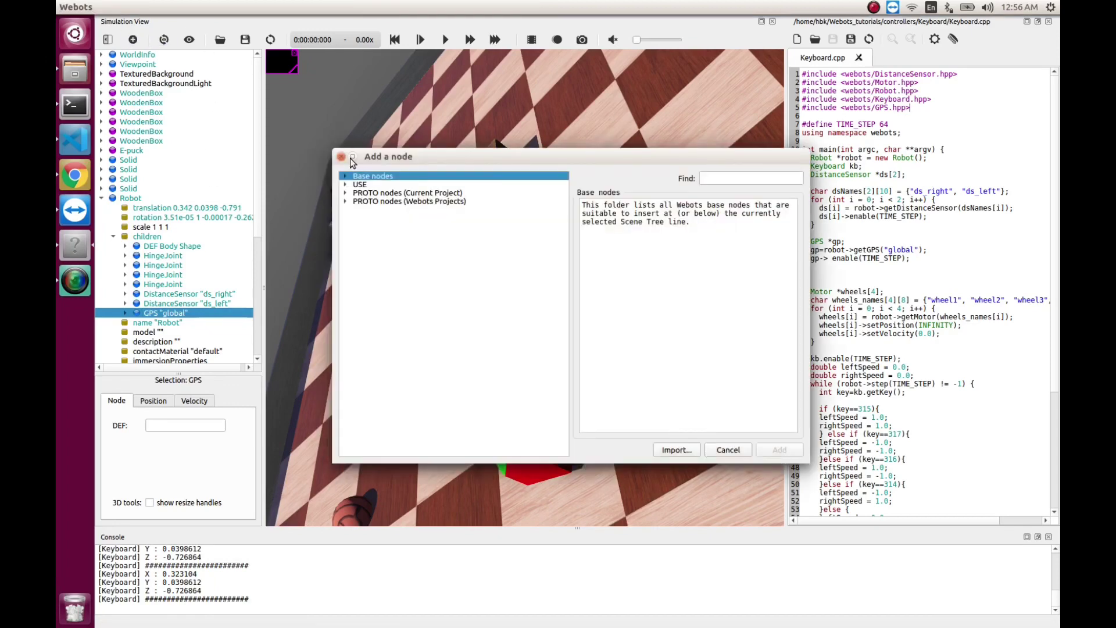
left_click(347, 176)
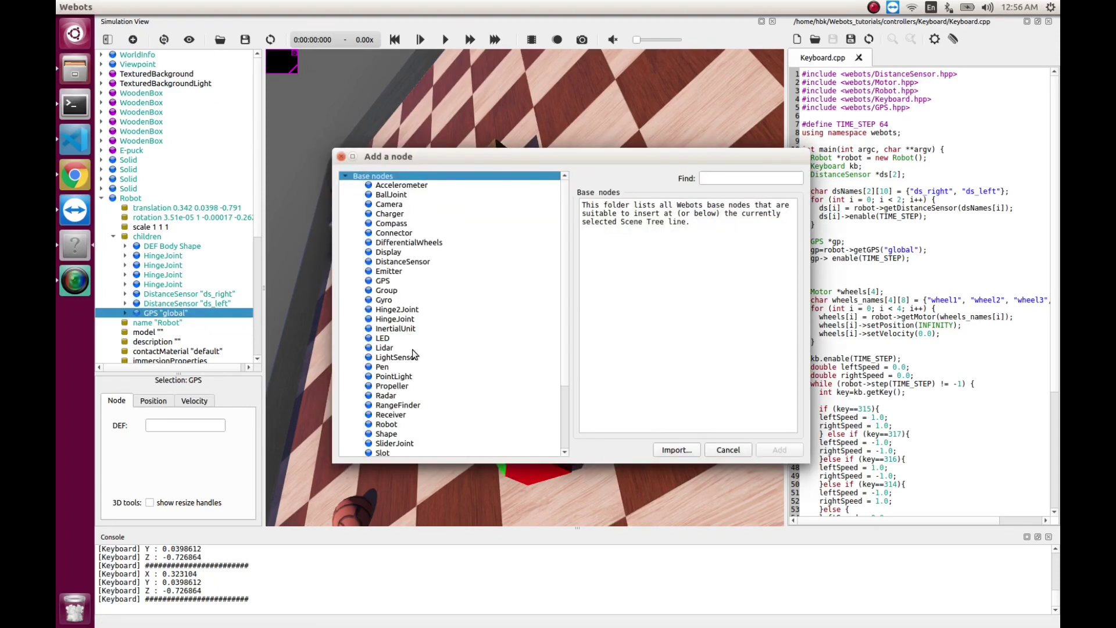
left_click(407, 329)
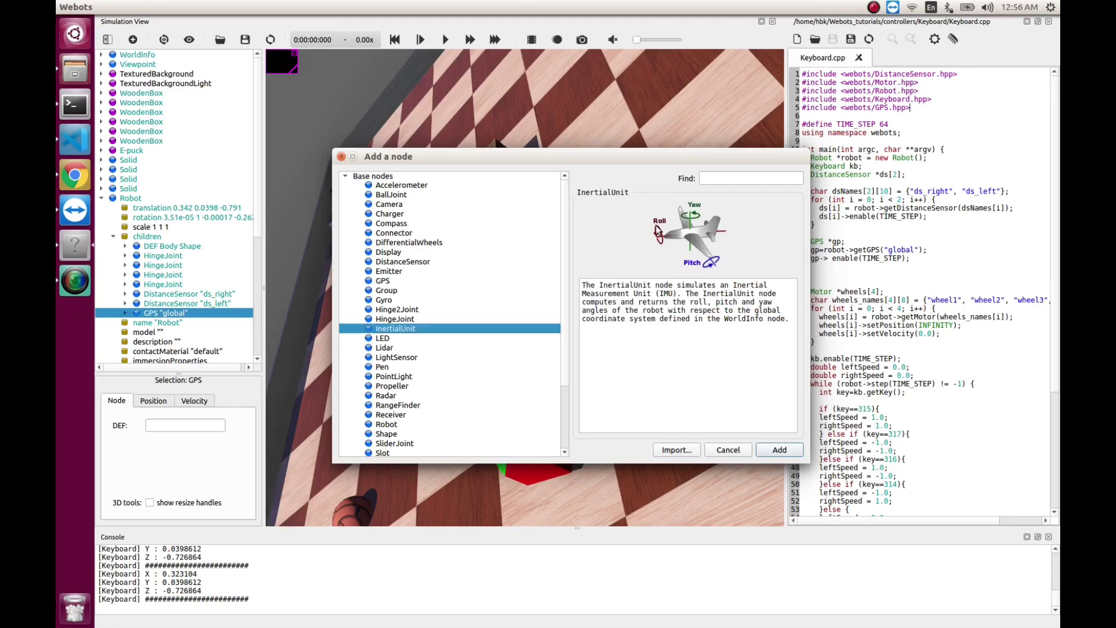
left_click(776, 453)
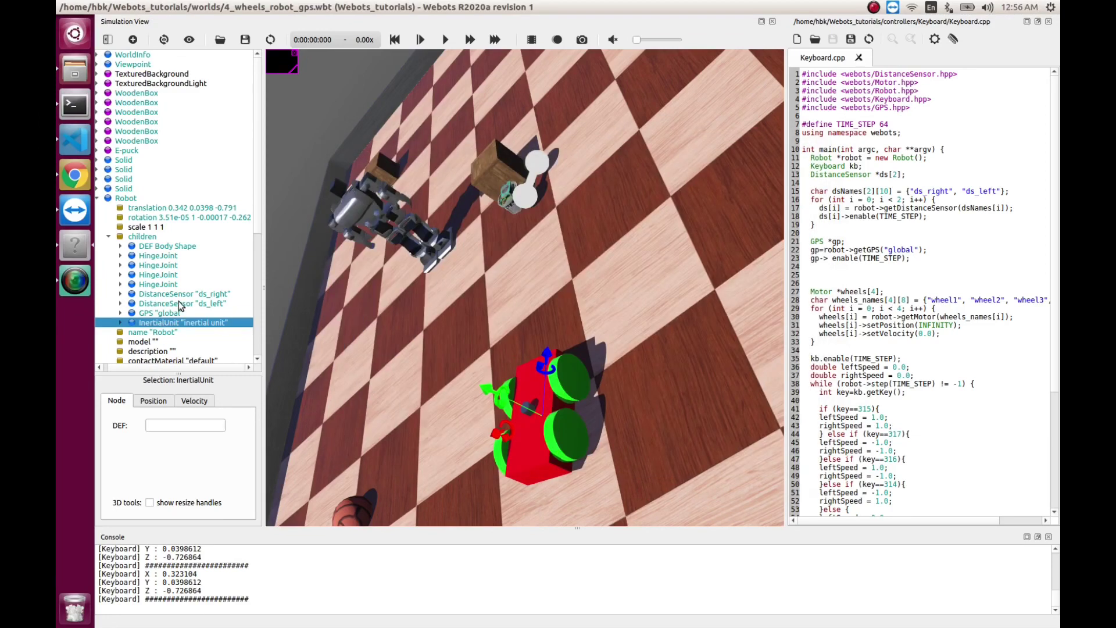
Rename the new InertialUnit node as imu
left_click(121, 322)
scroll(194, 285, "down", 3)
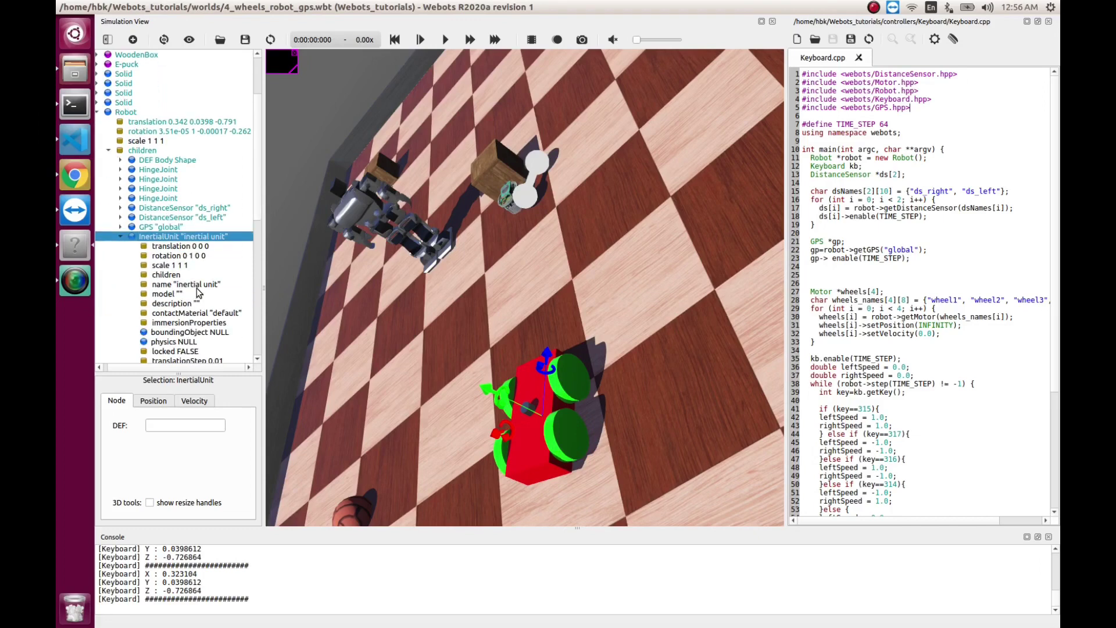
left_click(198, 286)
left_click_drag(146, 455, 57, 452)
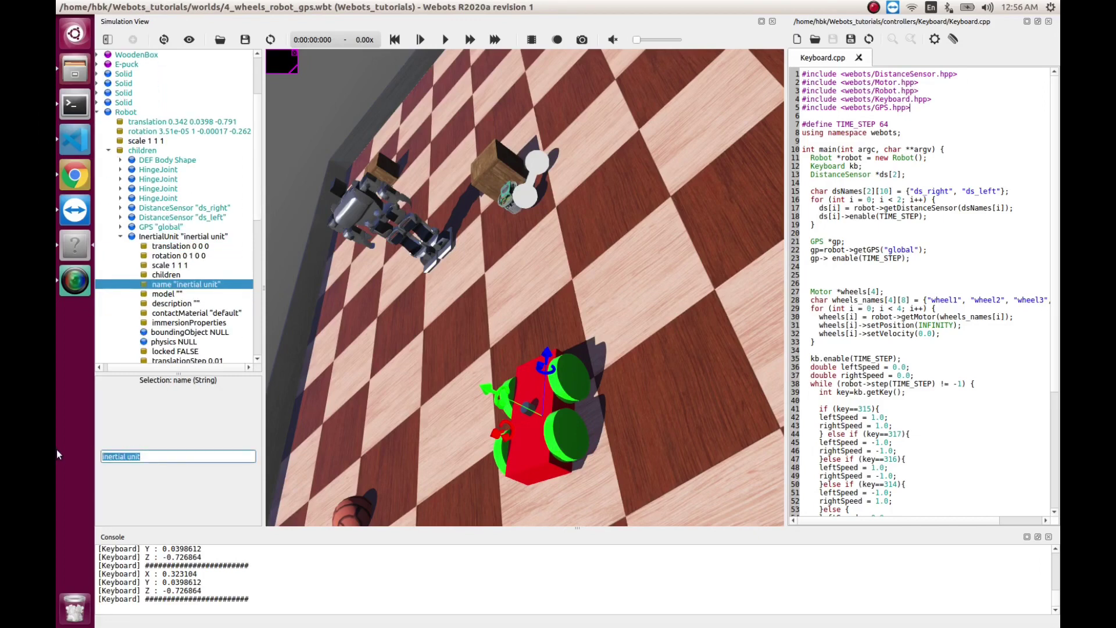
type("imu")
Add a Shape base node to the children of the InertialUnit "imu"
left_click(171, 276)
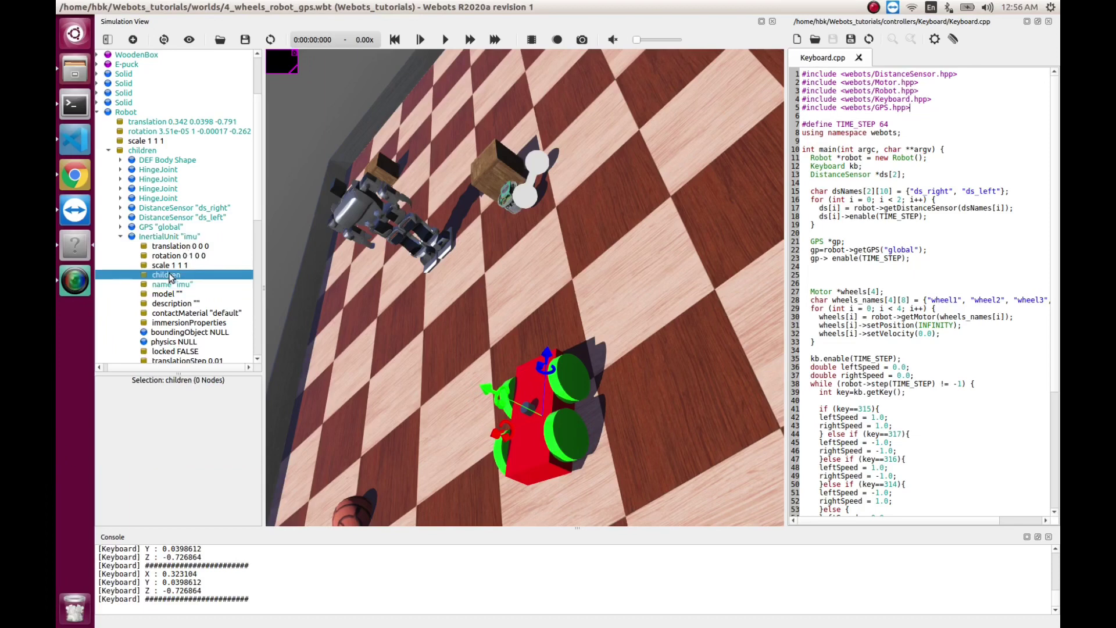
double_click(180, 275)
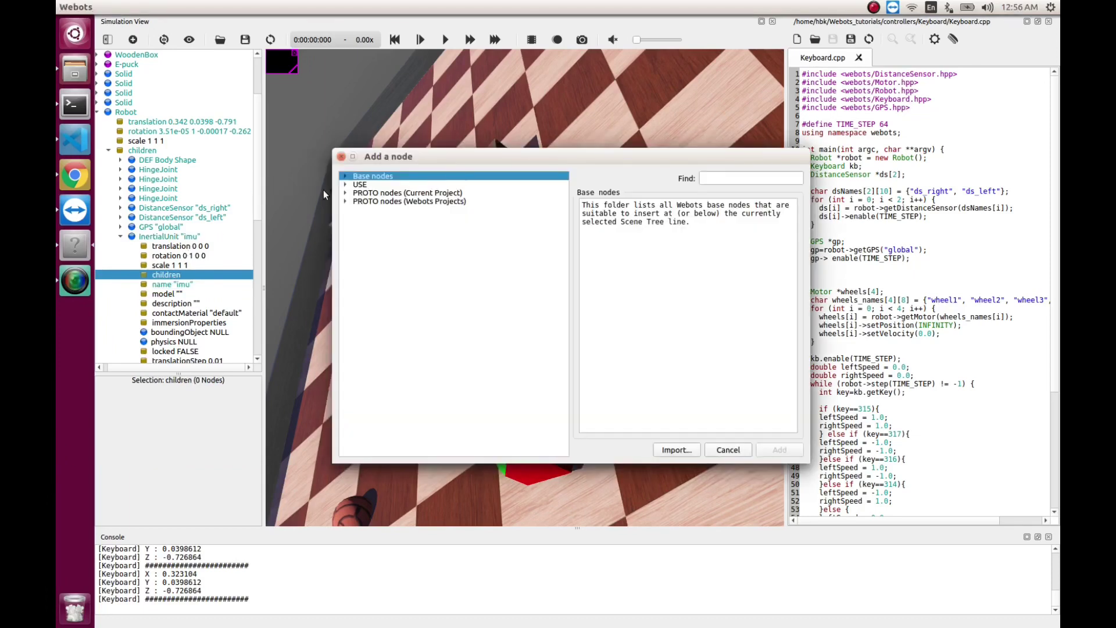
left_click(345, 176)
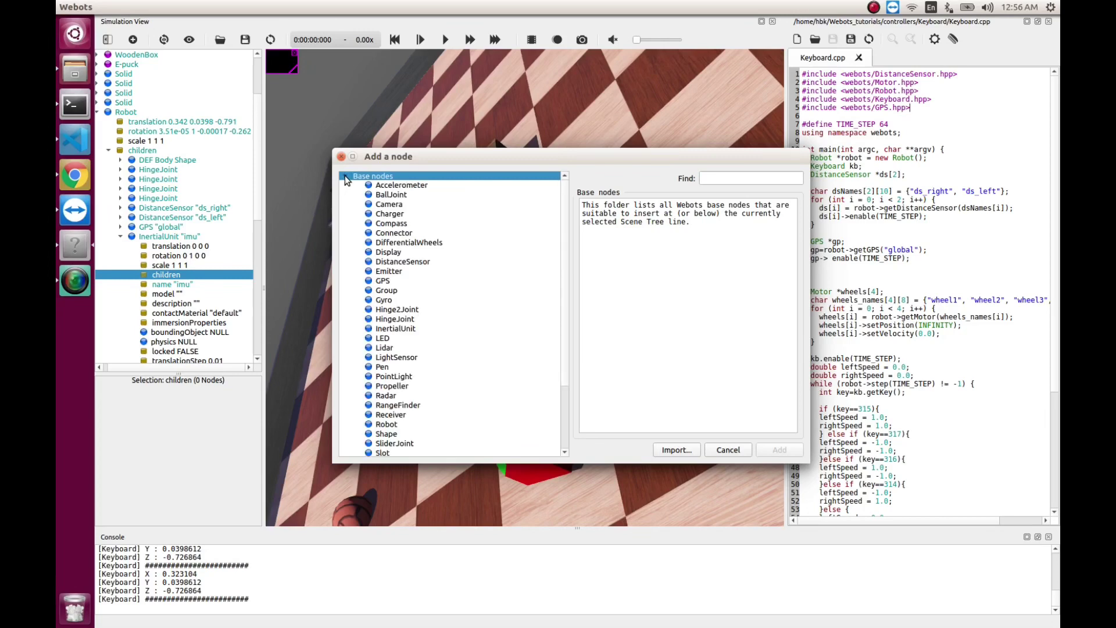
left_click(344, 176)
left_click(344, 176)
left_click(397, 434)
left_click(778, 450)
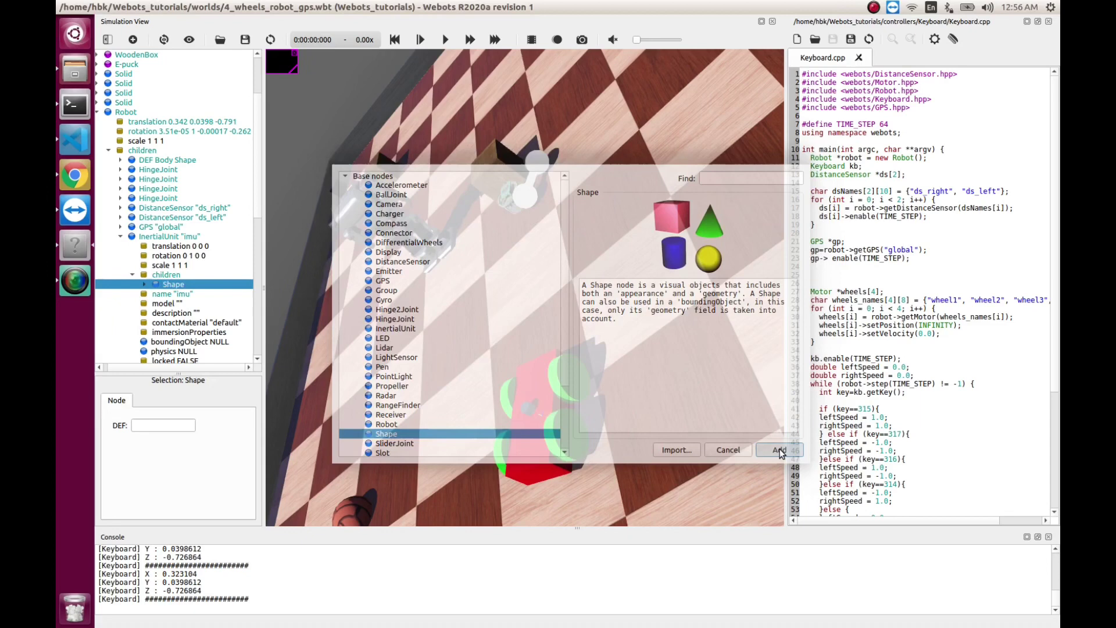
Assign a PBRAppearance node to the appearance of the inertial unit's Shape
left_click(145, 285)
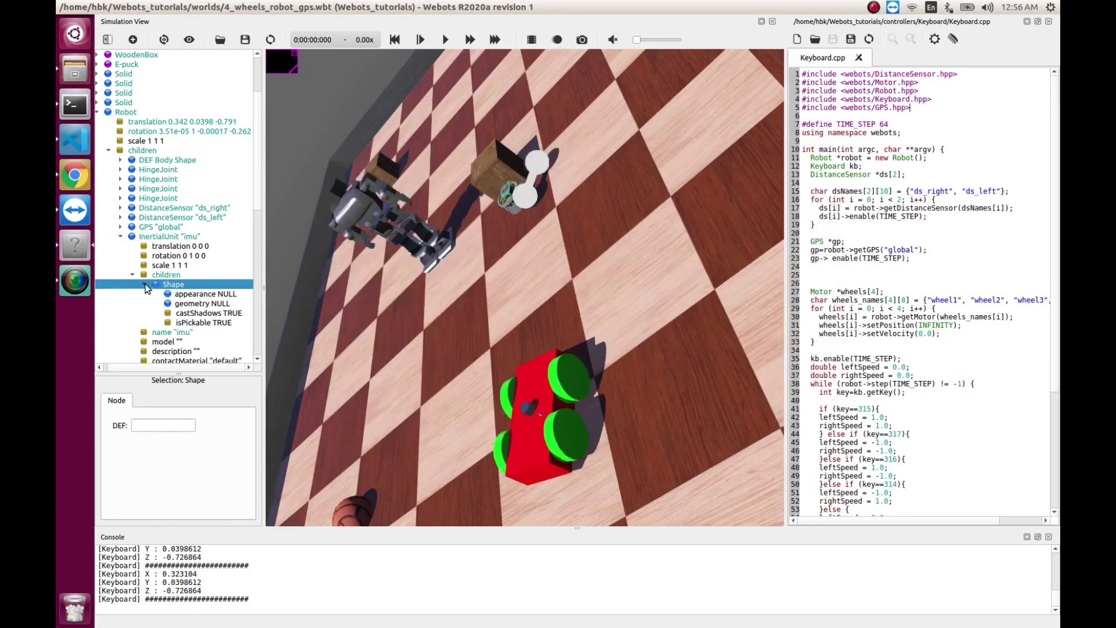
left_click(198, 293)
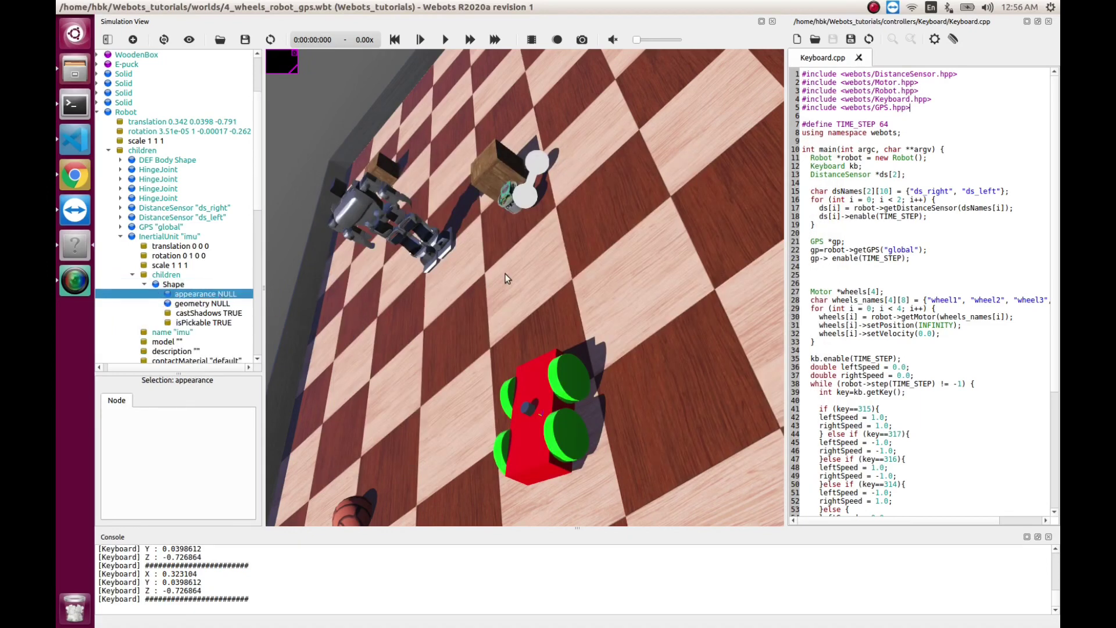
key("ctrl+shift+a")
left_click(345, 176)
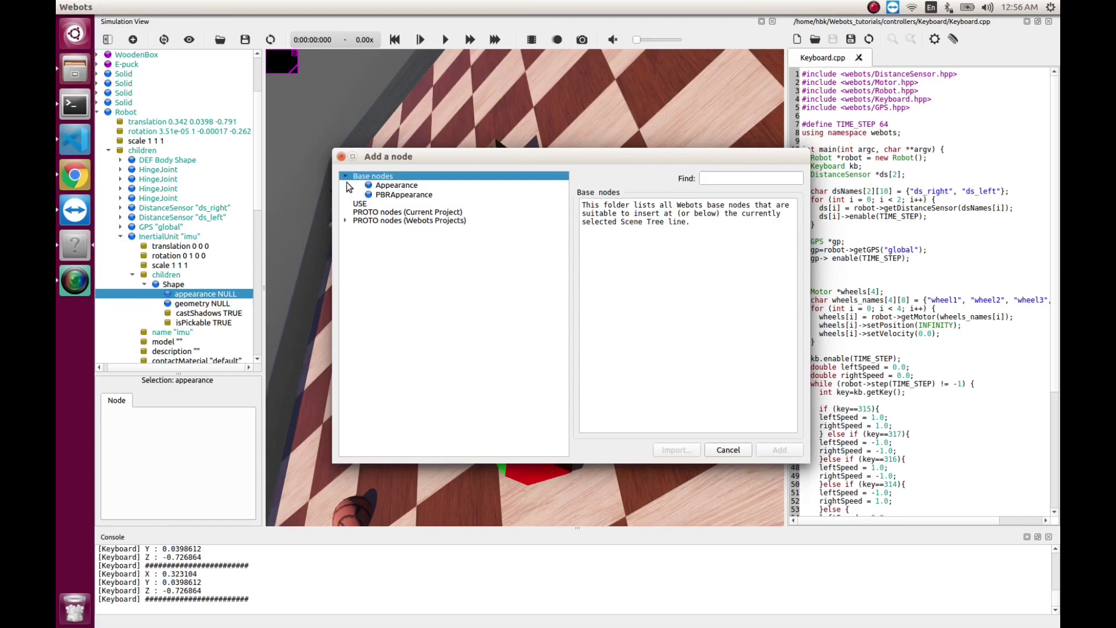
left_click(385, 195)
left_click(781, 451)
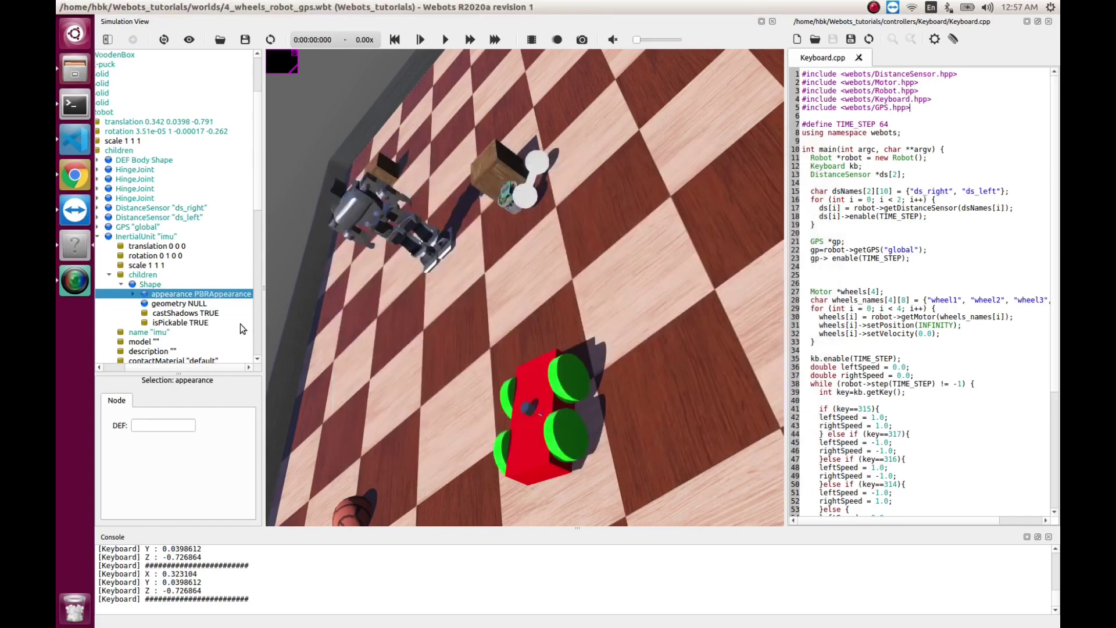
Assign a Box base node to the geometry of the inertial unit's Shape
left_click(138, 303)
key("ctrl+shift+a")
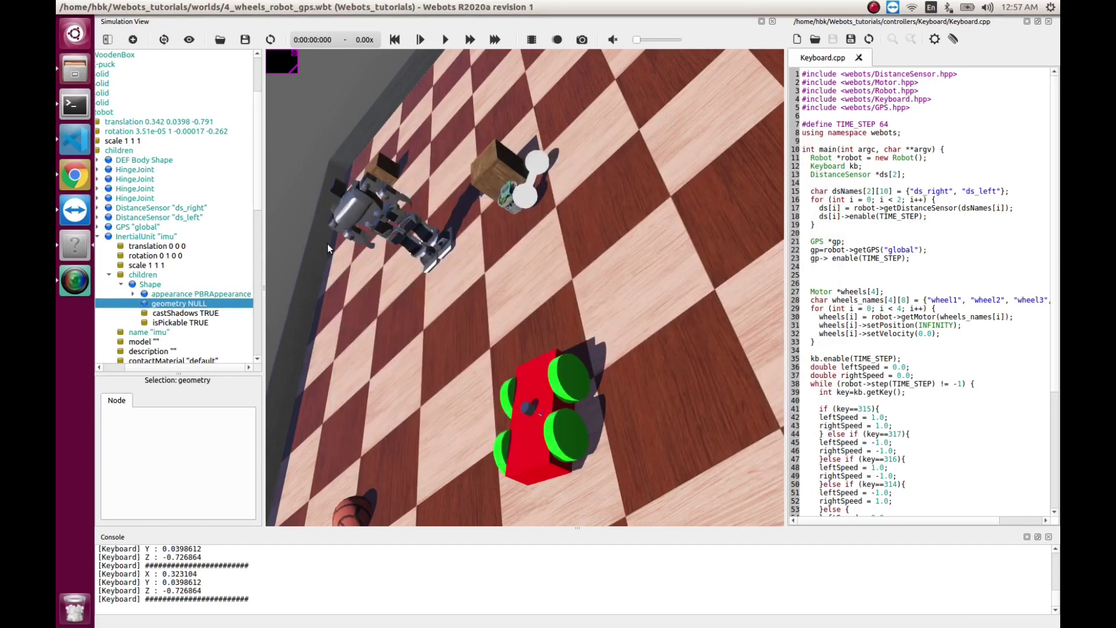
left_click(382, 185)
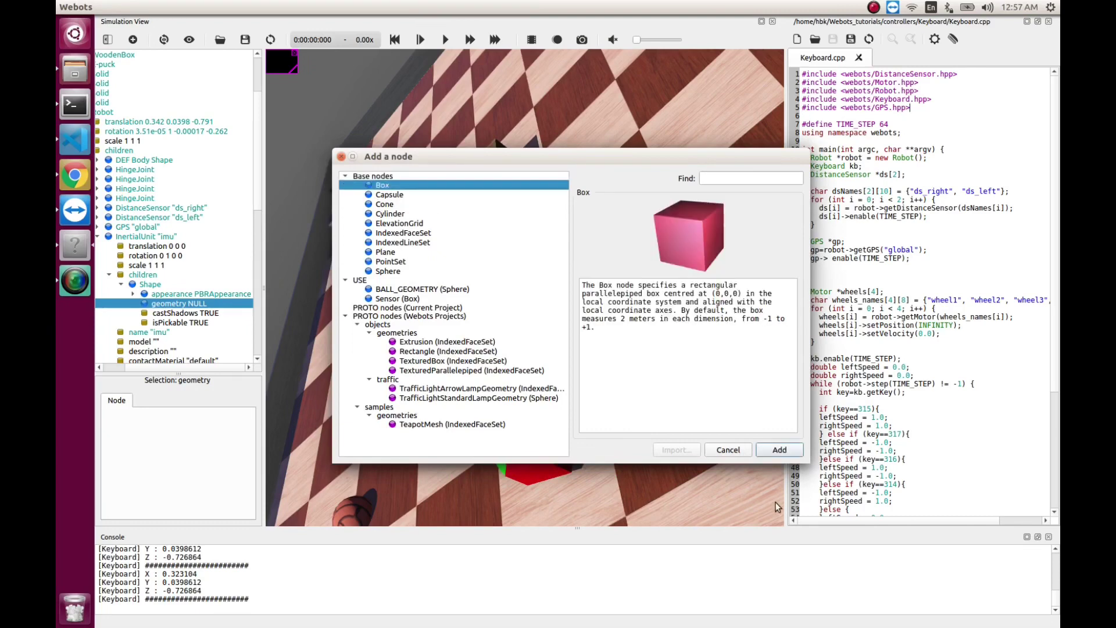
left_click(781, 450)
Move the inertial unit up out of the robot body to a translation of 0 0.19 0
left_click_drag(515, 408, 529, 409)
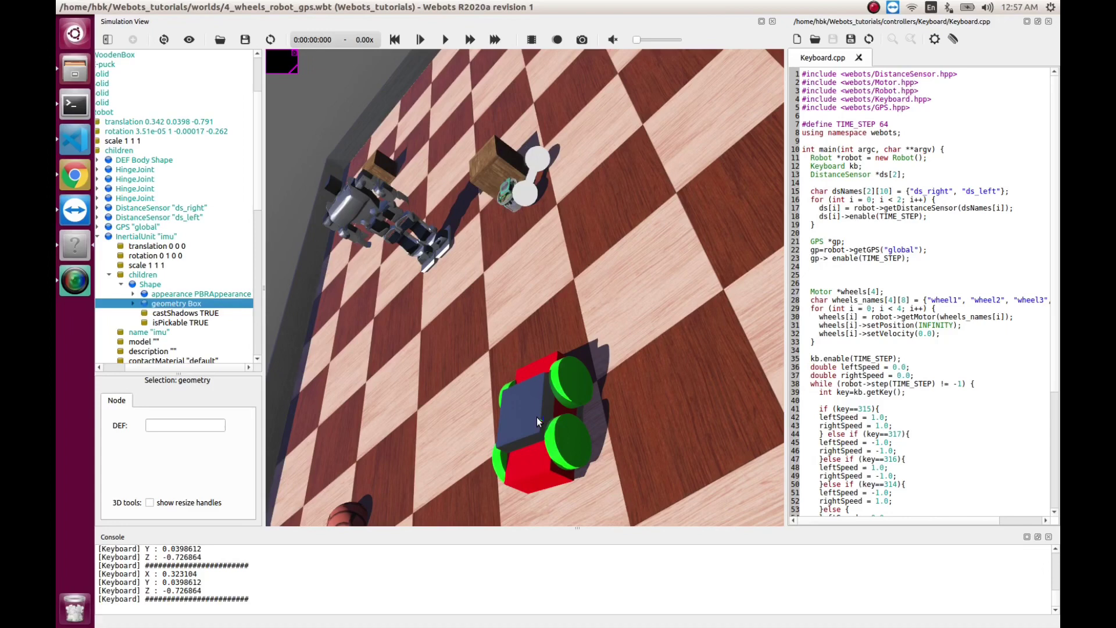
left_click(528, 409)
mouse_move(483, 386)
left_mouse_down()
mouse_move(451, 349)
mouse_move(490, 381)
left_mouse_up()
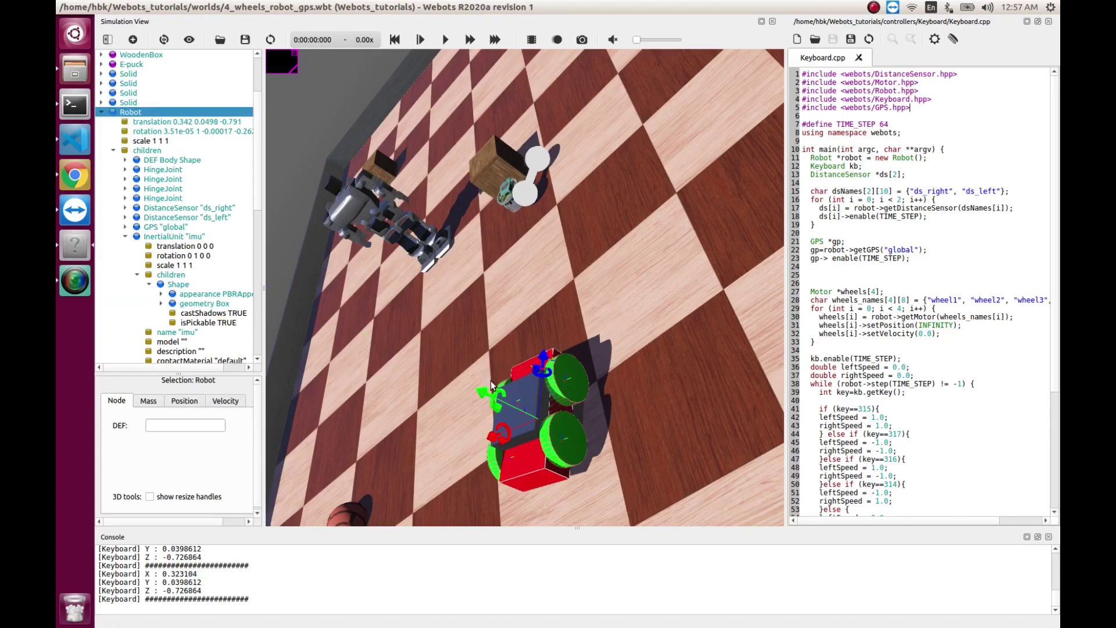
left_click(181, 247)
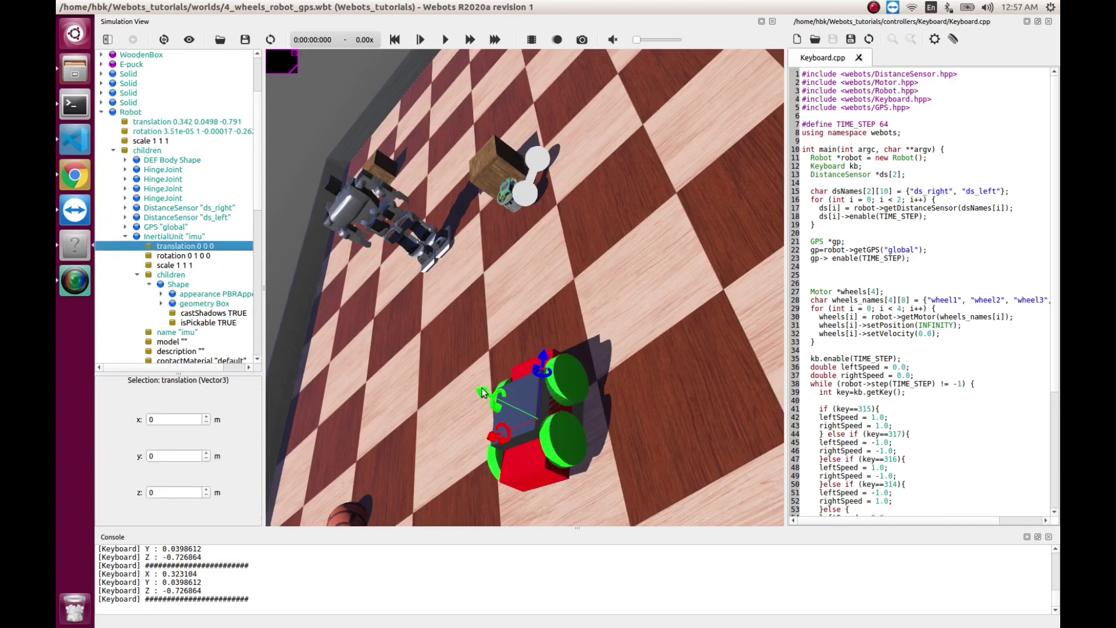
left_click_drag(482, 393, 382, 305)
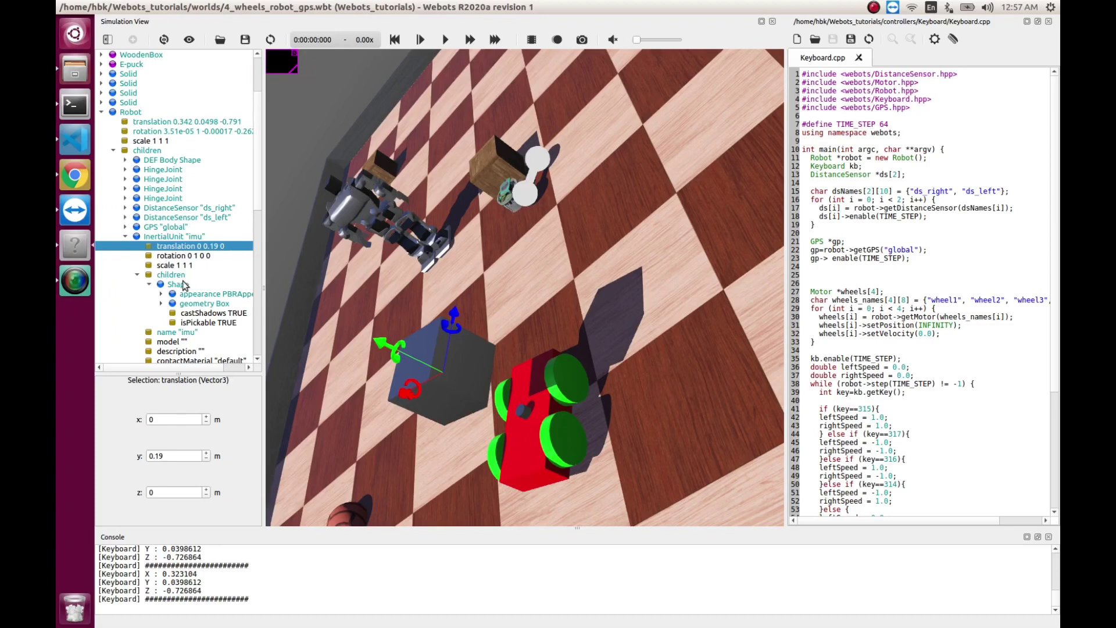
Set the size of the inertial unit's Box geometry to 0.02 m in x, y and z
left_click(149, 285)
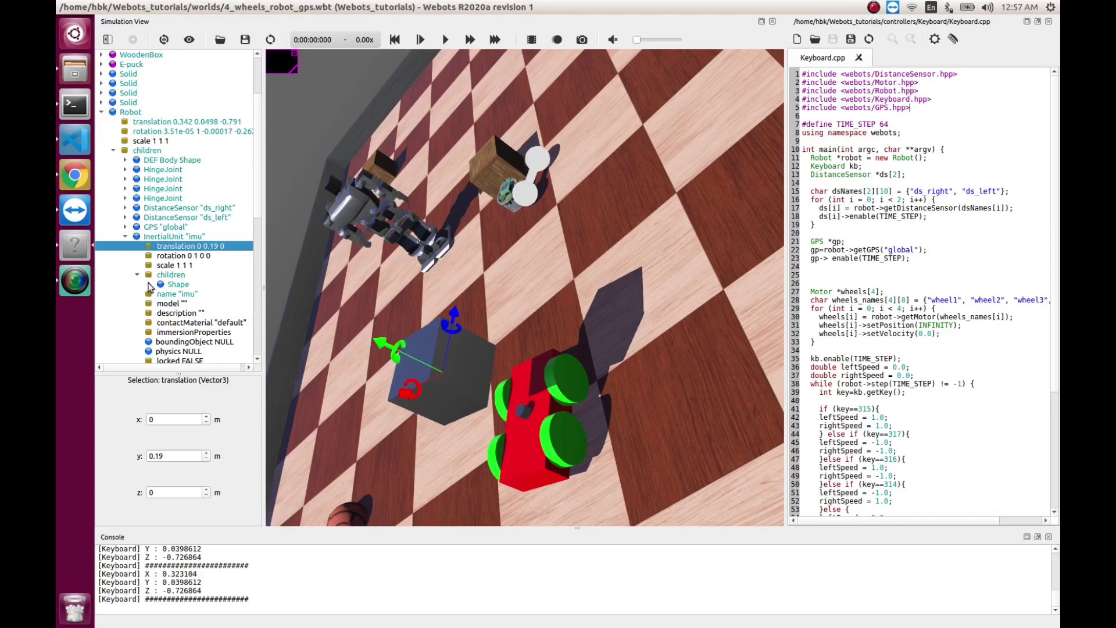
left_click(149, 284)
left_click(187, 304)
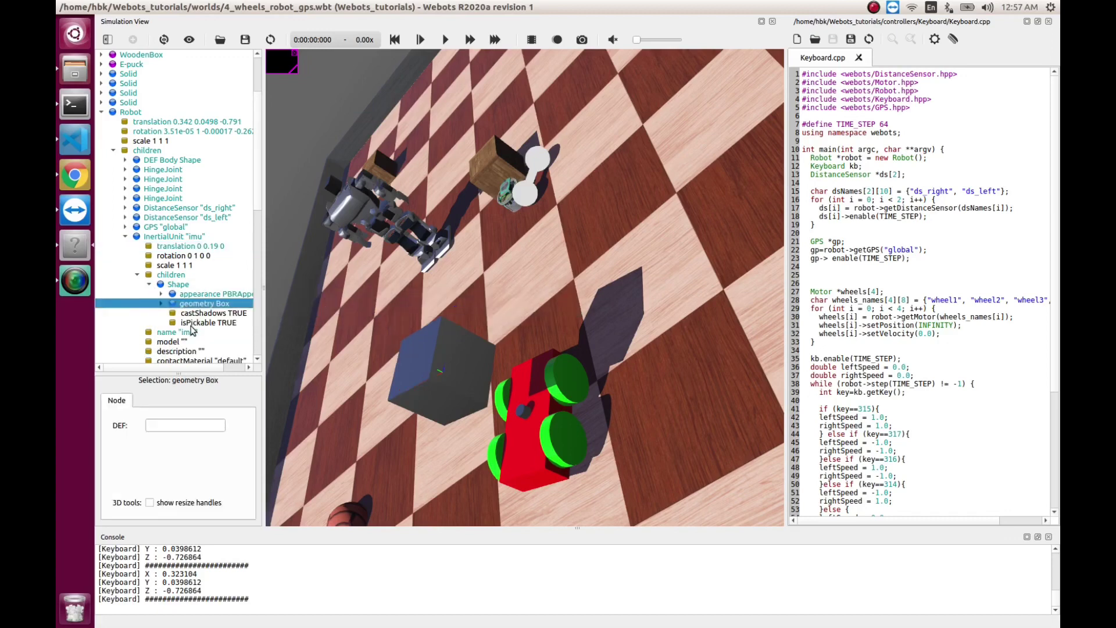
left_click(161, 303)
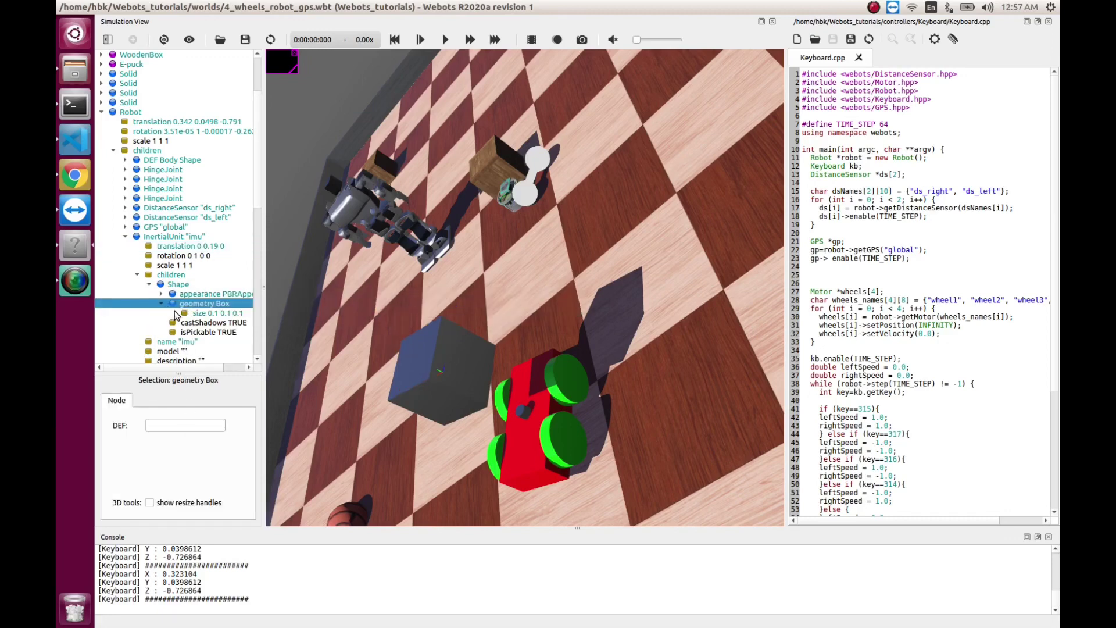
left_click(198, 314)
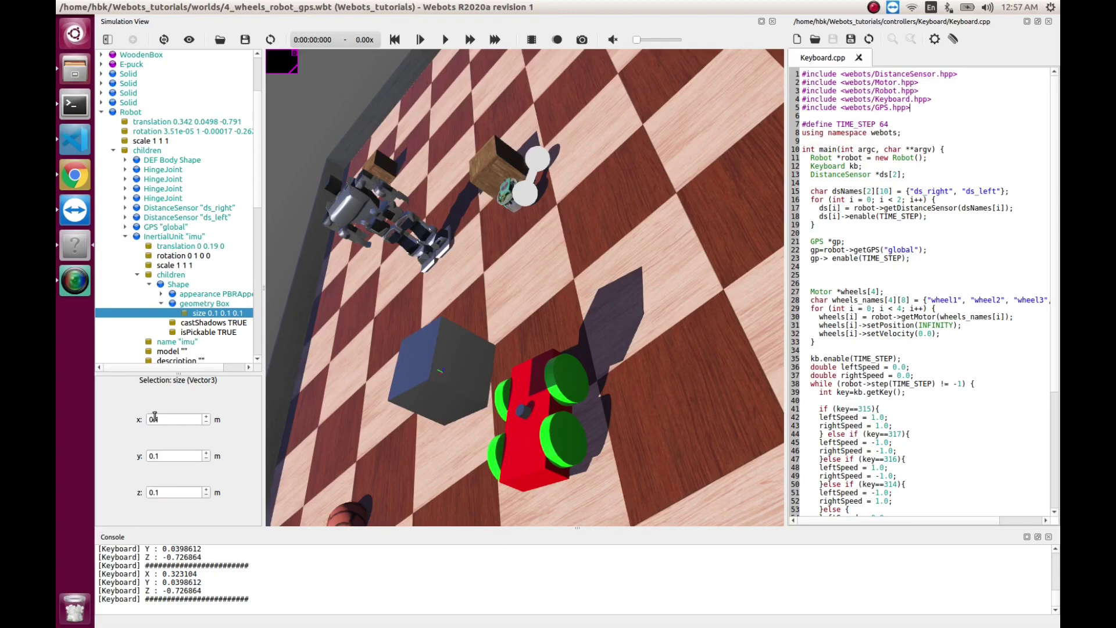
left_click(165, 418)
key("Tab")
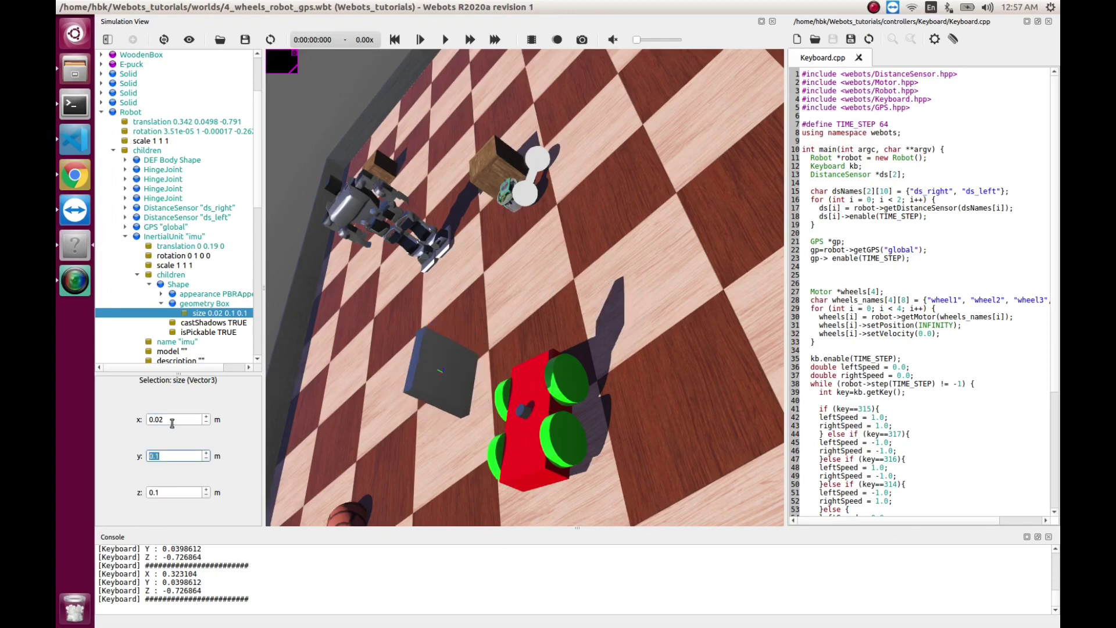
type("0.02")
key("Tab")
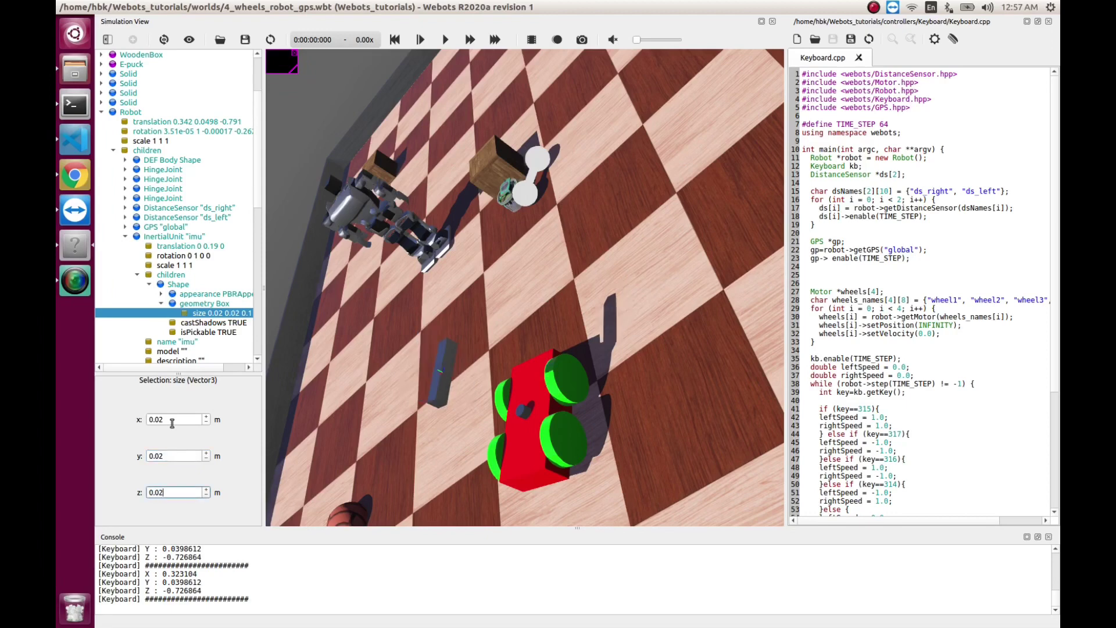
left_click(186, 456)
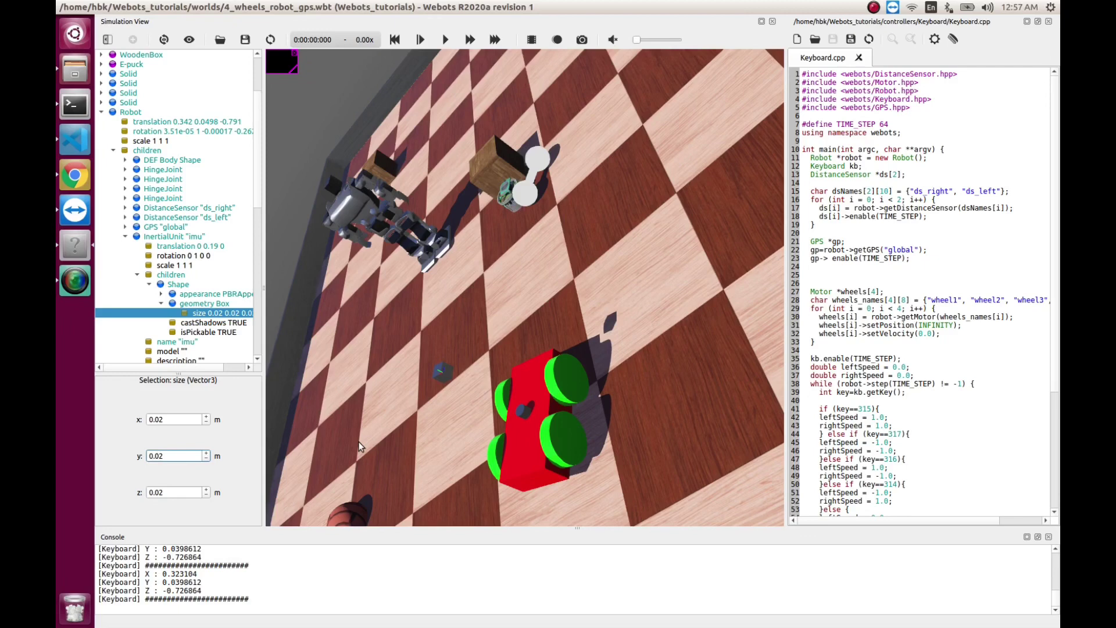
Set the base color of the inertial unit's PBRAppearance to red 0.5, green 0 and blue 0.2
left_click_drag(358, 441, 388, 420)
left_click(383, 419)
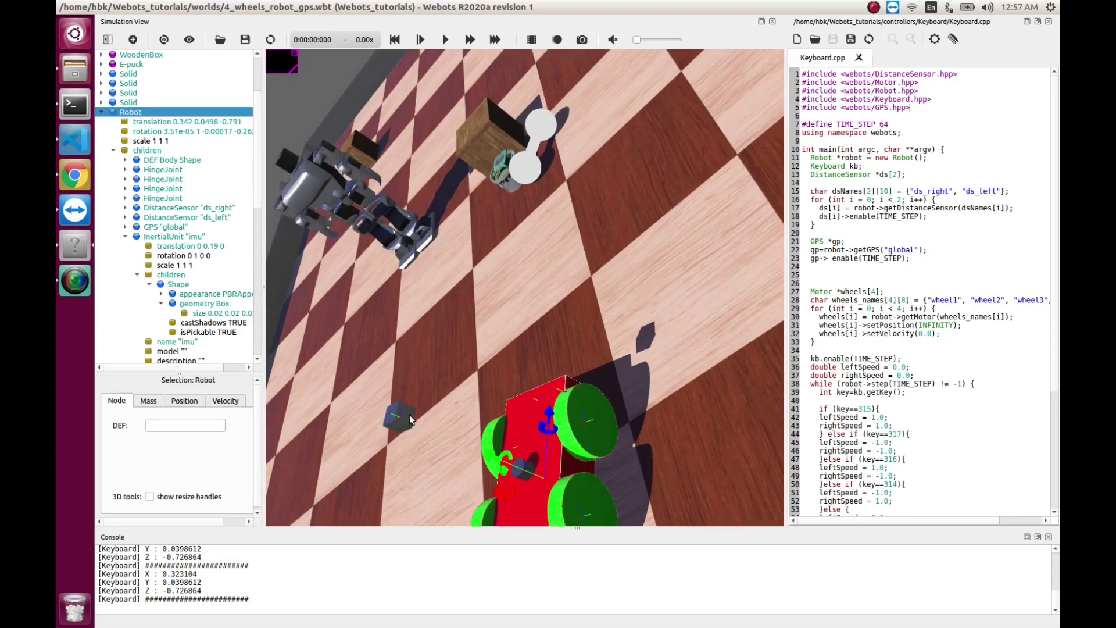
left_click(212, 302)
left_click(161, 294)
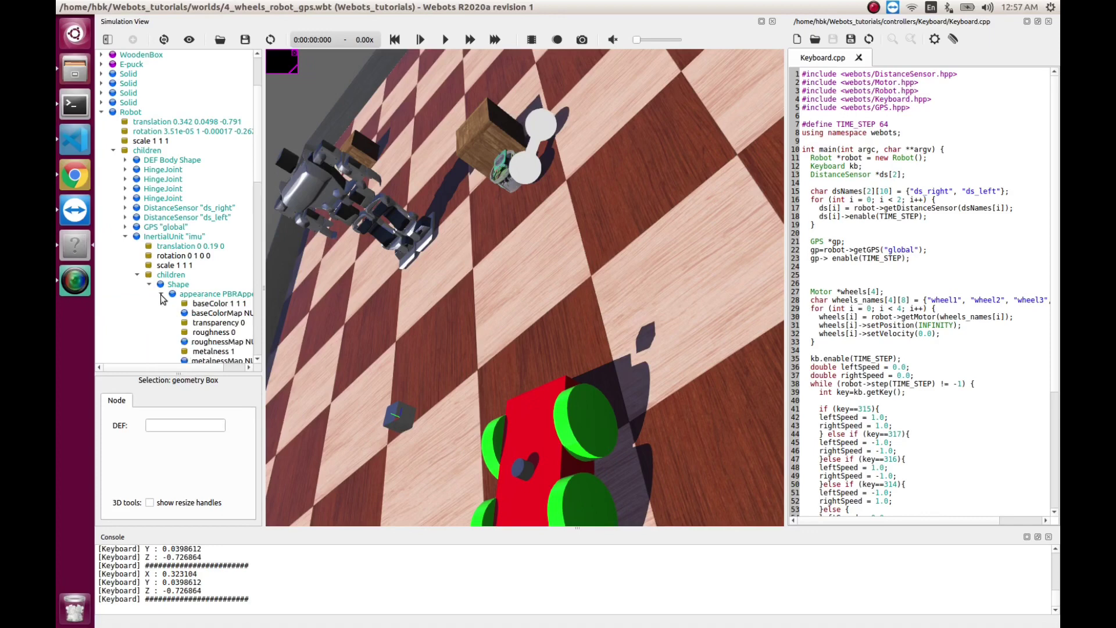
left_click(206, 303)
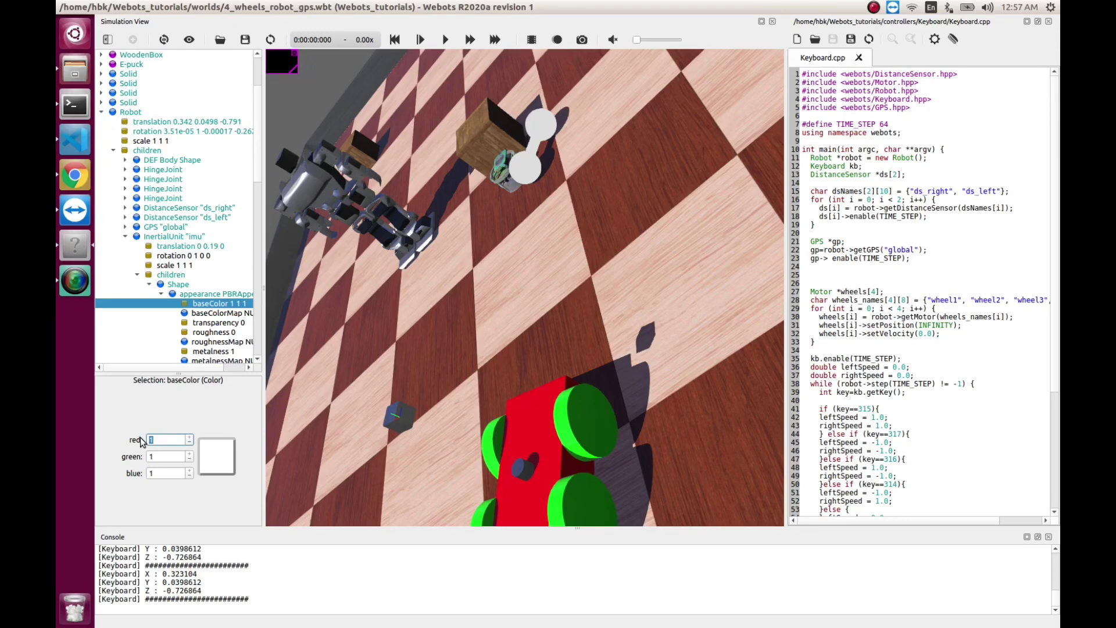
type("0.5")
left_click(161, 457)
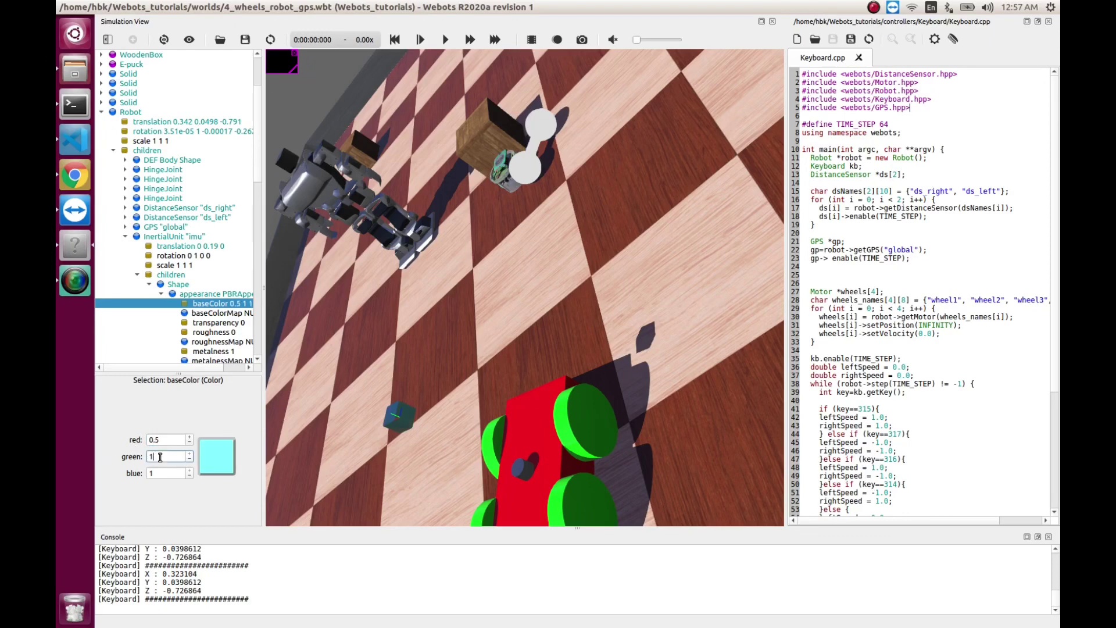
key("Tab")
type("0.")
key("shift+Tab")
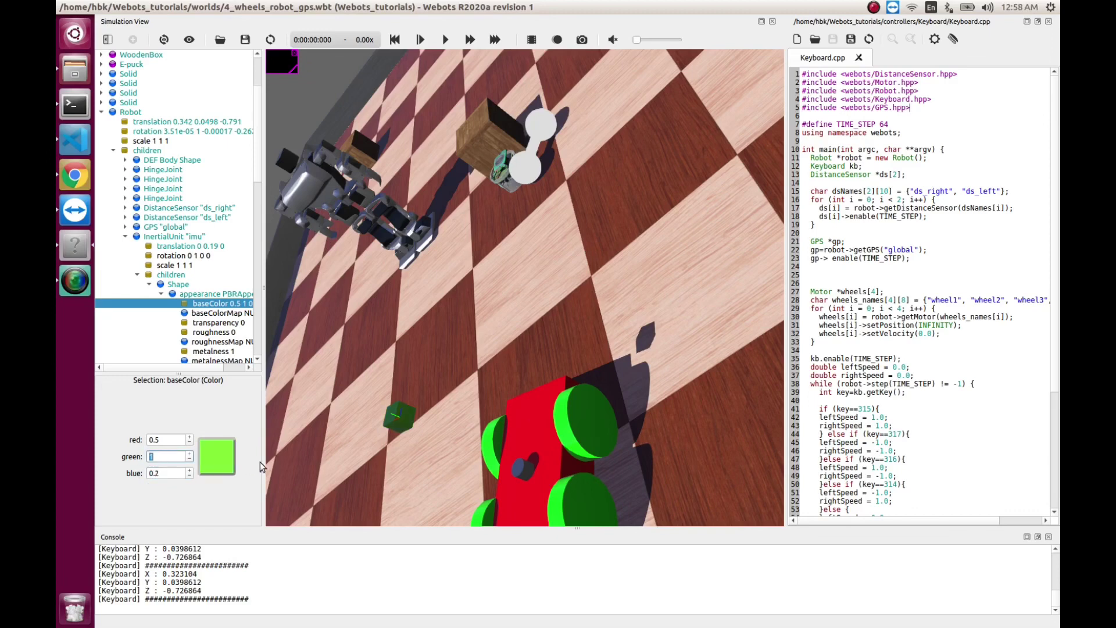
type("0")
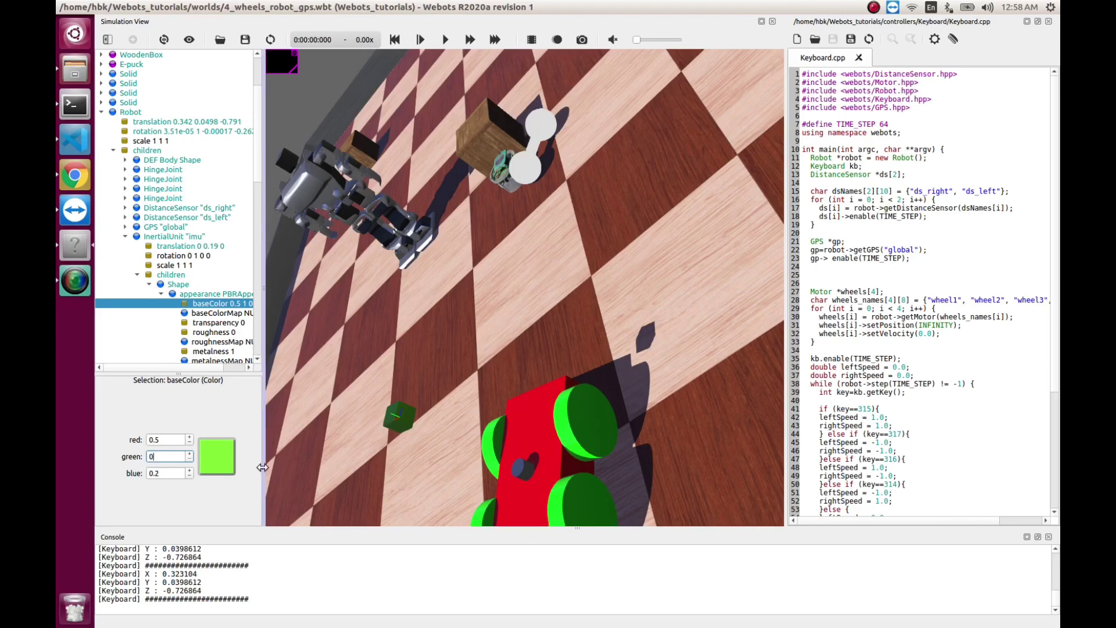
left_click(171, 439)
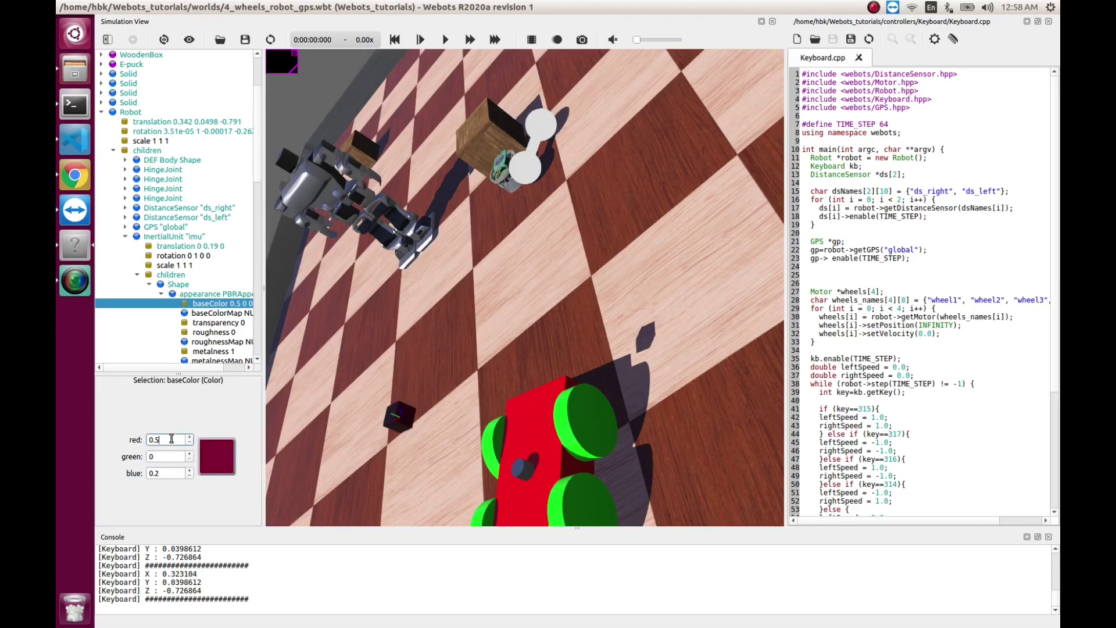
Make the inertial unit's base color dark blue by setting blue to 0.7 and red to 0
left_click(170, 473)
key("BackSpace")
key("BackSpace")
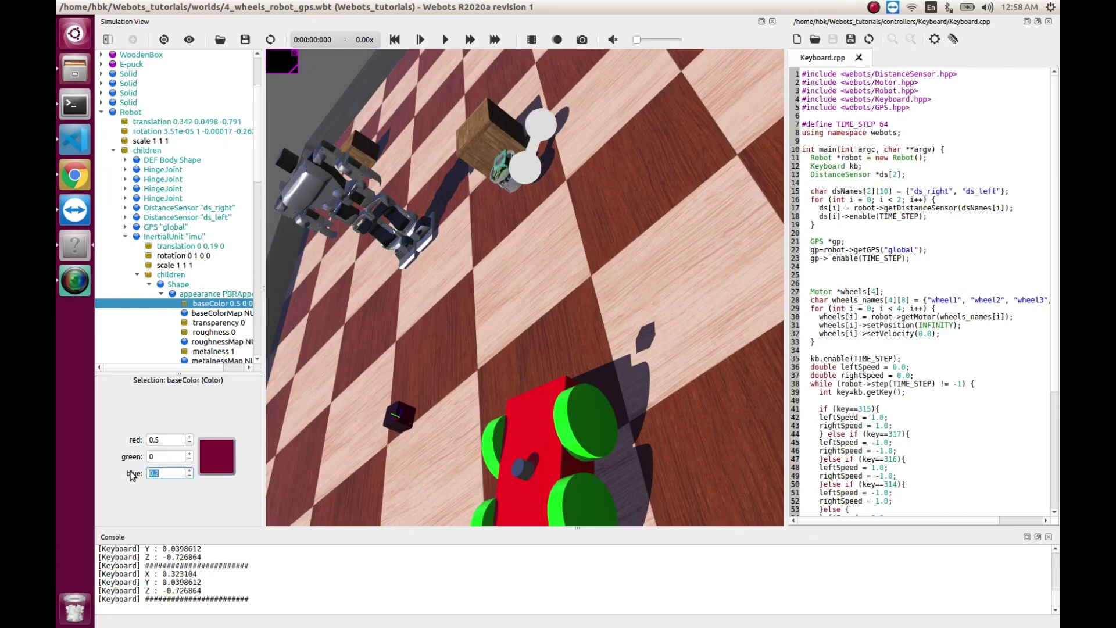
left_click(164, 456)
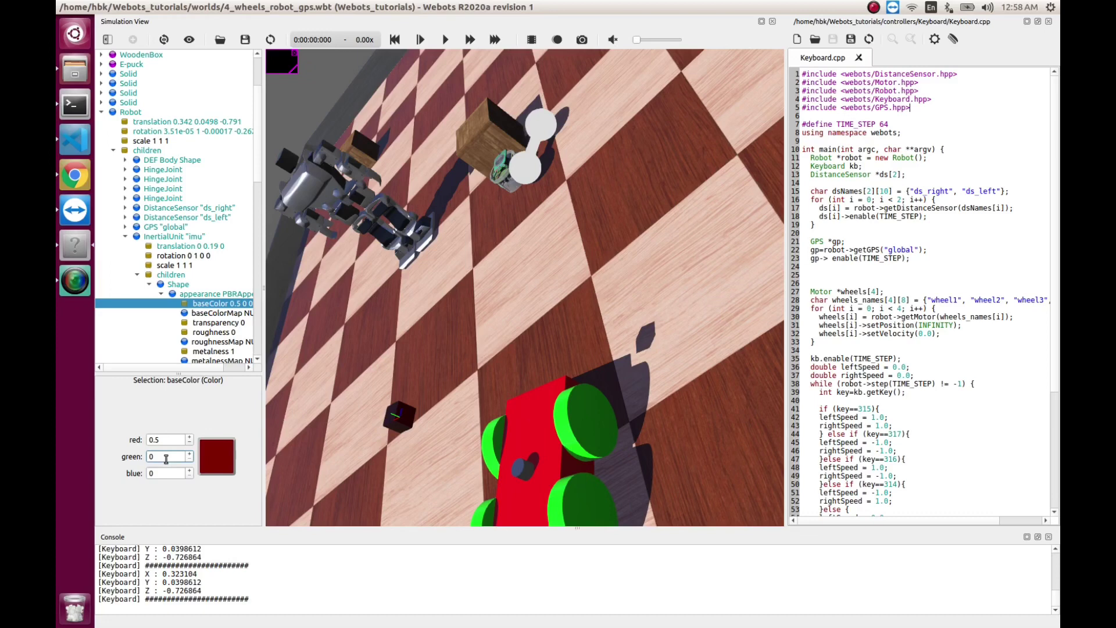
left_click(148, 473)
type(".7")
double_click(158, 440)
type("0")
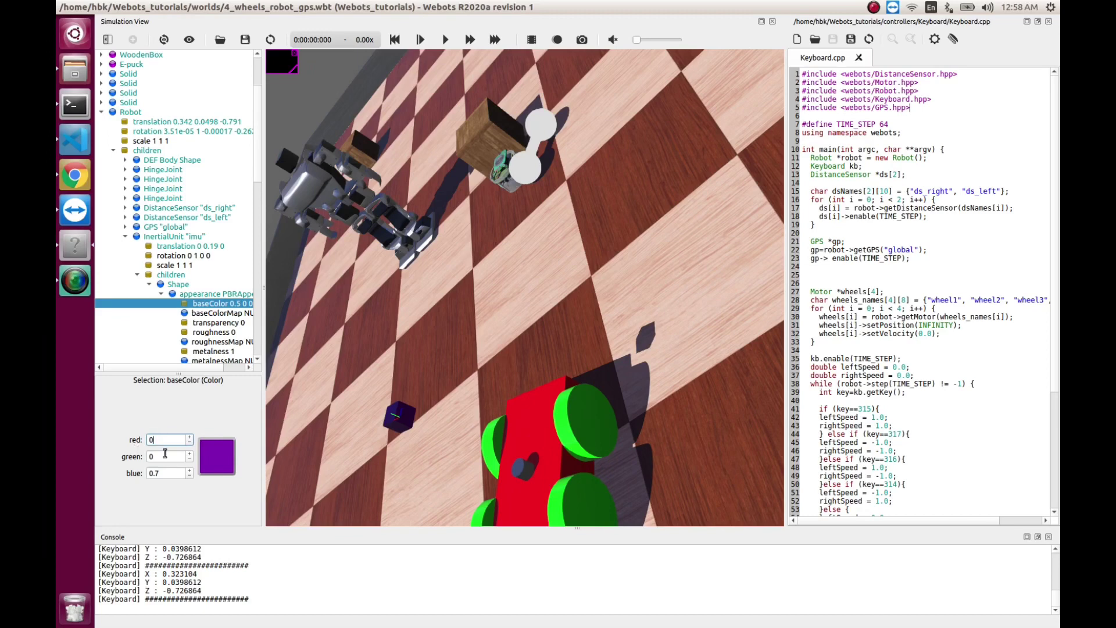
key("Tab")
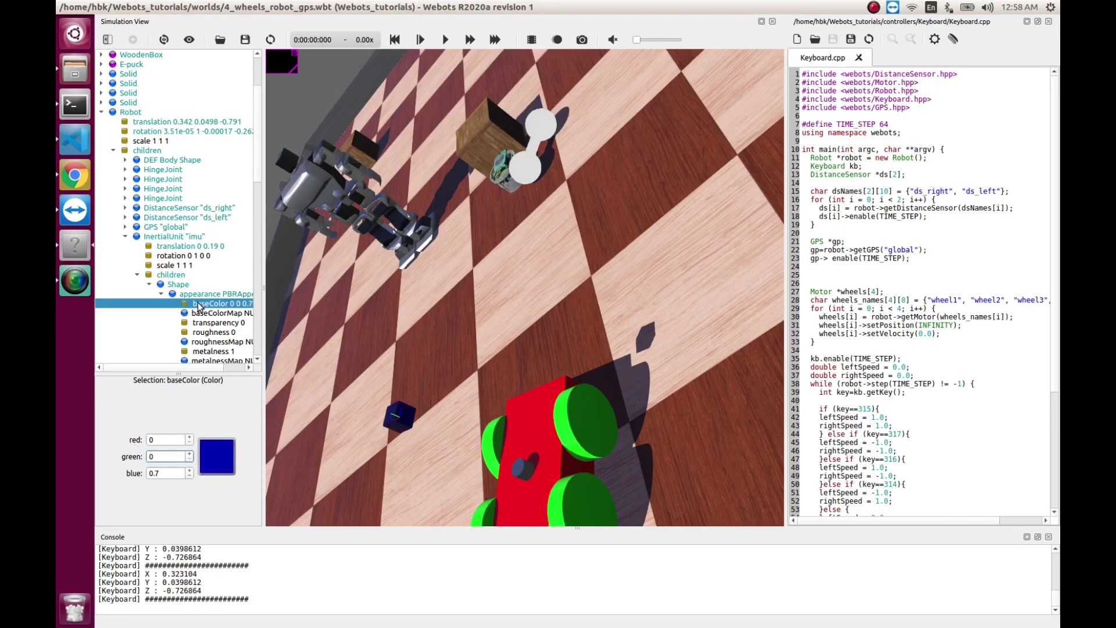
Set the metalness of the inertial unit's appearance to 0
left_click(213, 353)
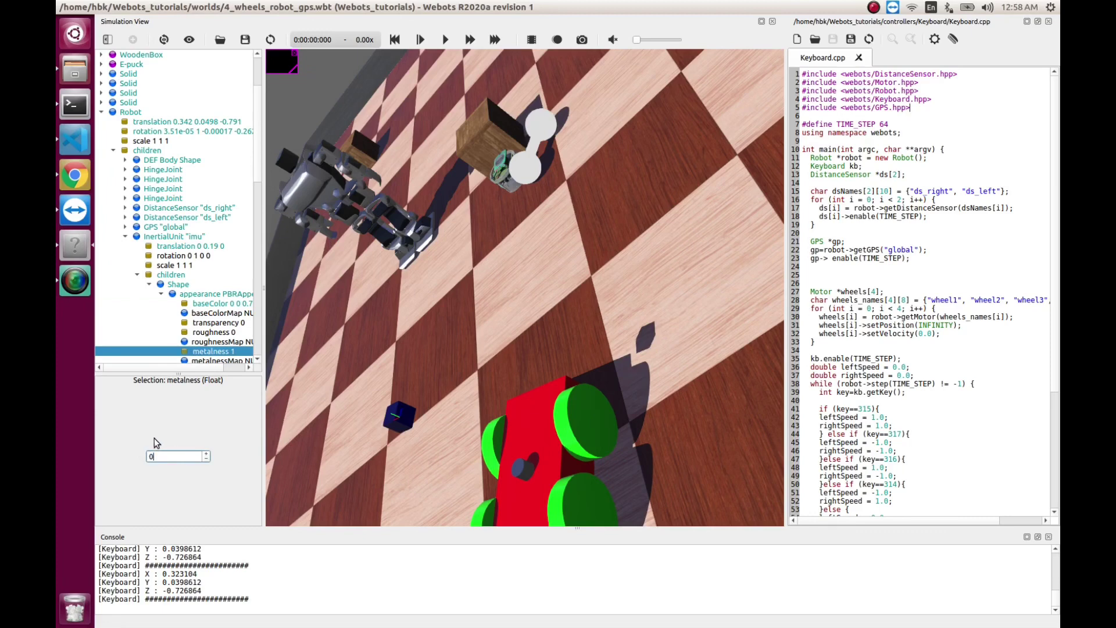
type("0")
key("Return")
Place the inertial unit on the robot's red body at translation 0 0.03 0.04 and collapse the Robot node
left_click_drag(431, 421, 416, 426)
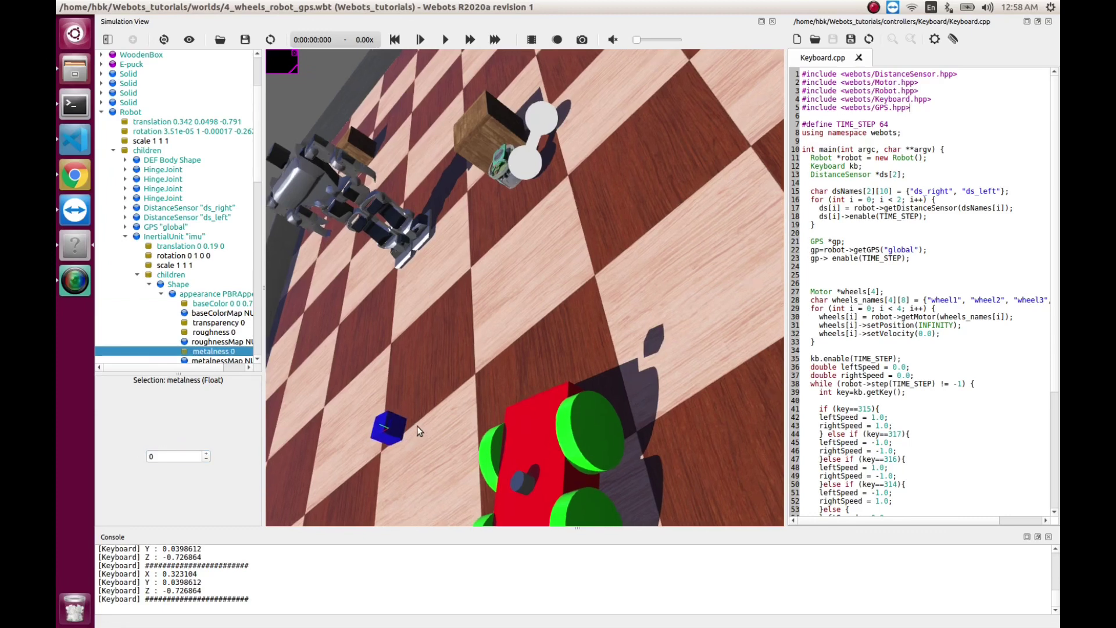
left_click(375, 430)
left_click_drag(443, 494, 424, 428)
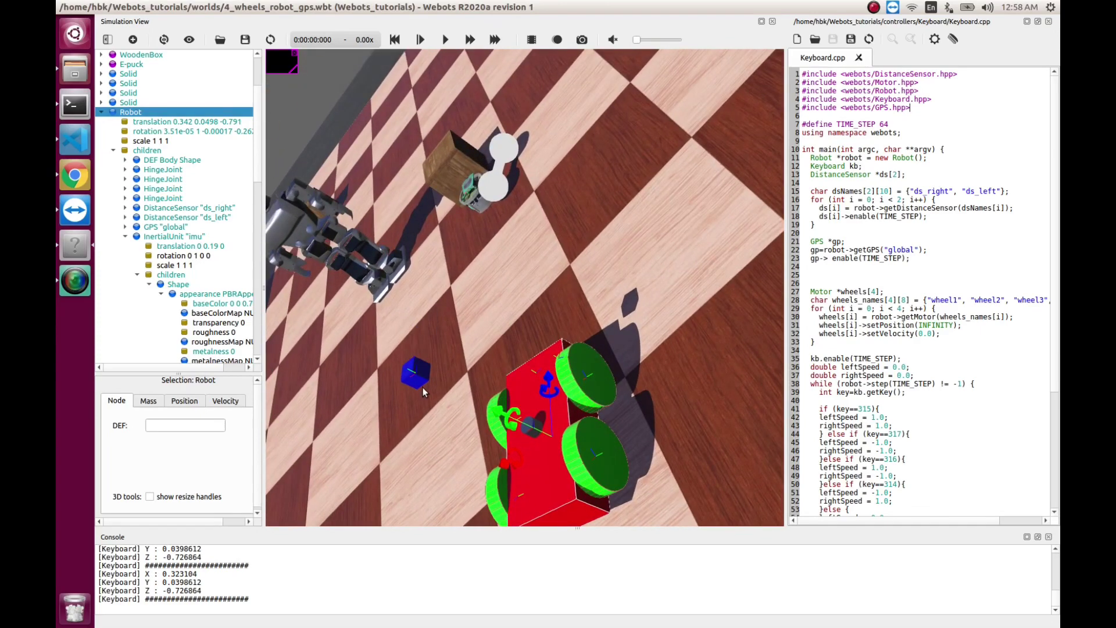
left_click(216, 246)
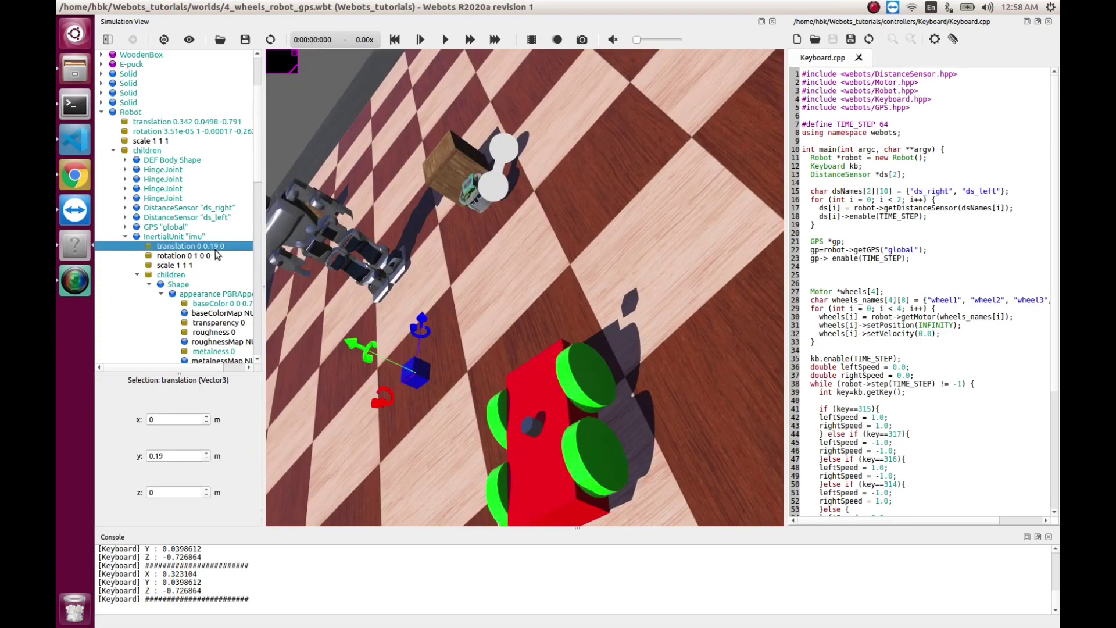
left_click_drag(367, 350, 449, 413)
left_click_drag(514, 362, 515, 327)
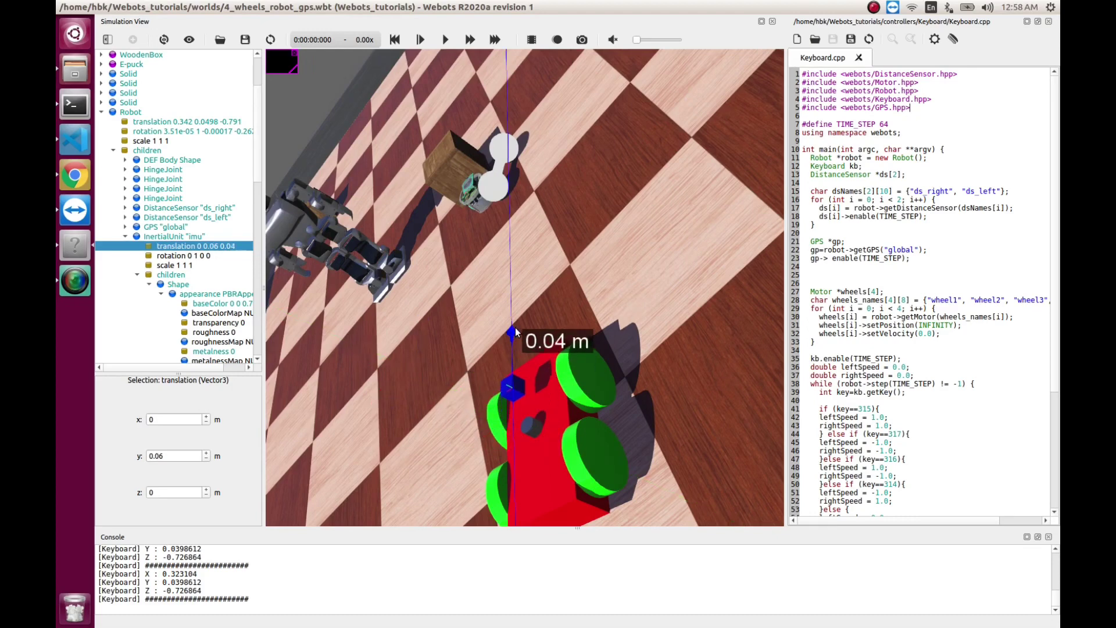
left_click_drag(455, 363, 488, 454)
left_click_drag(372, 348, 448, 158)
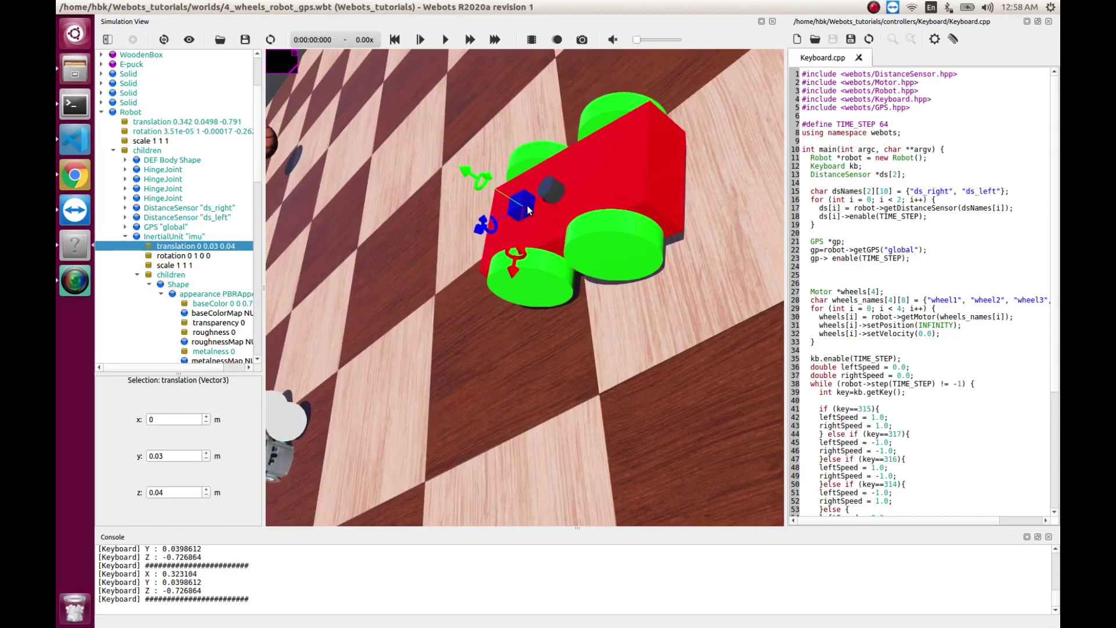
left_click_drag(536, 252, 504, 386)
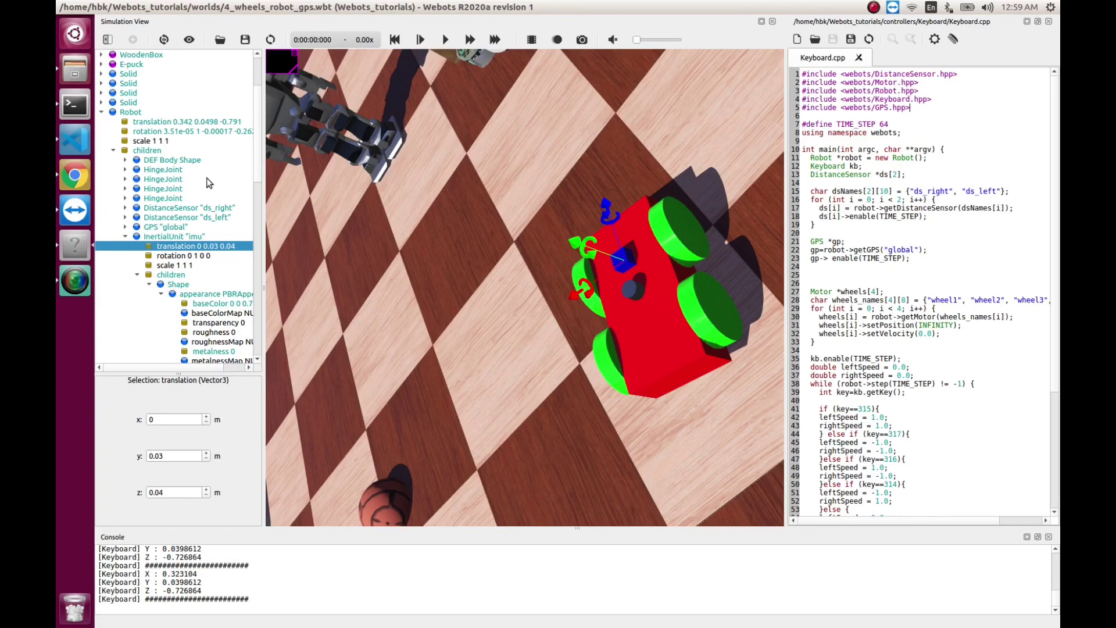
left_click(102, 113)
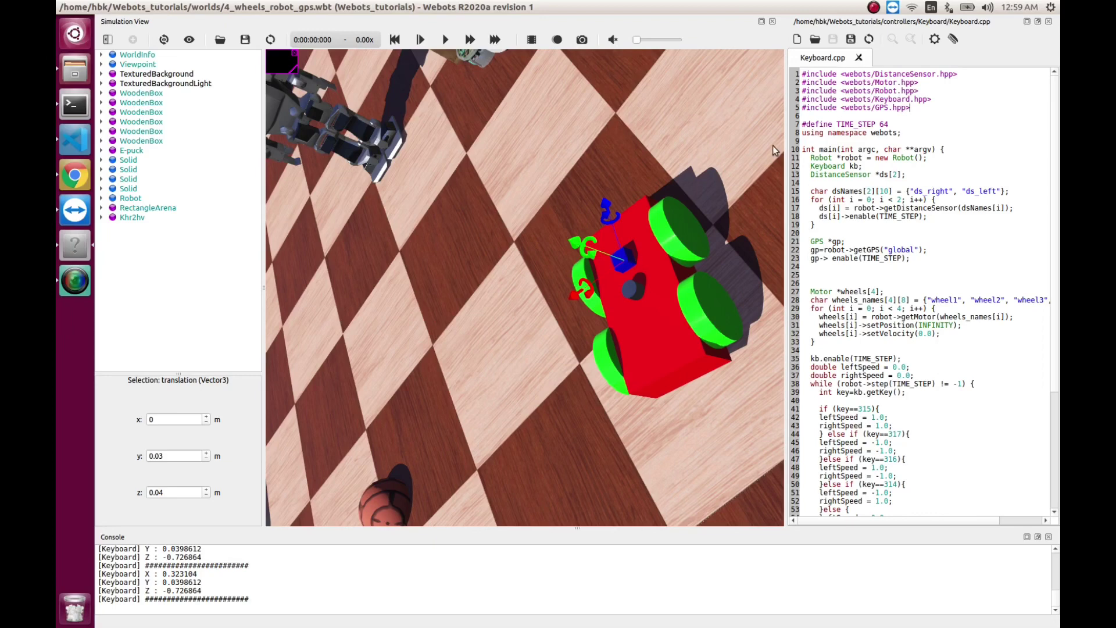
Add the line #include <webots/InertialUnit.hpp> below the GPS include in Keyboard.cpp, using a copy of the GPS include
left_click(911, 110)
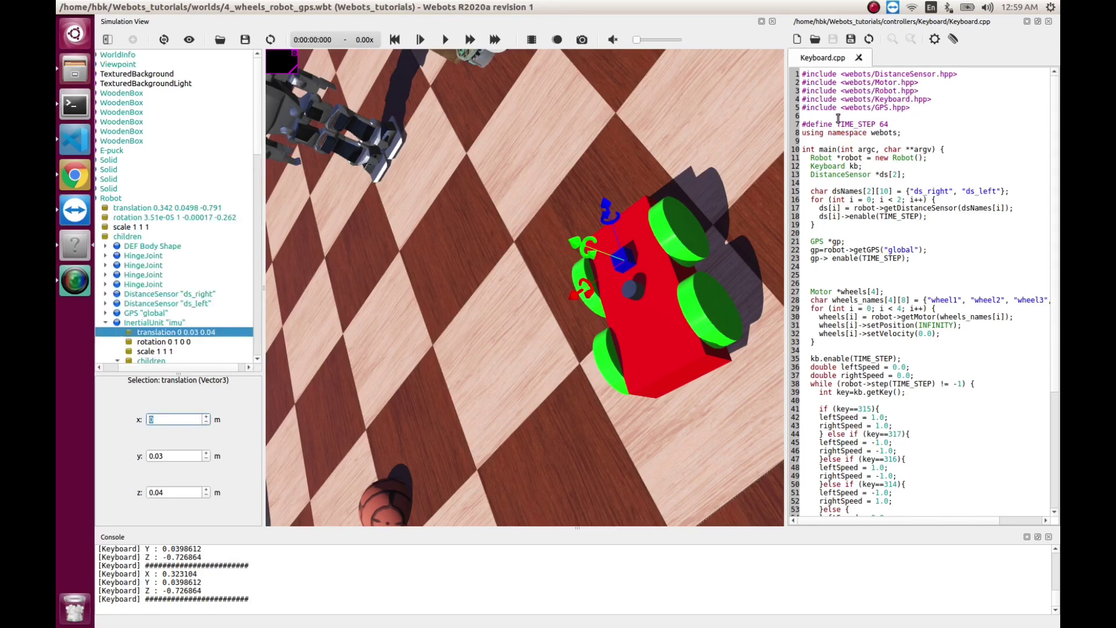
left_click(928, 109)
key("Return")
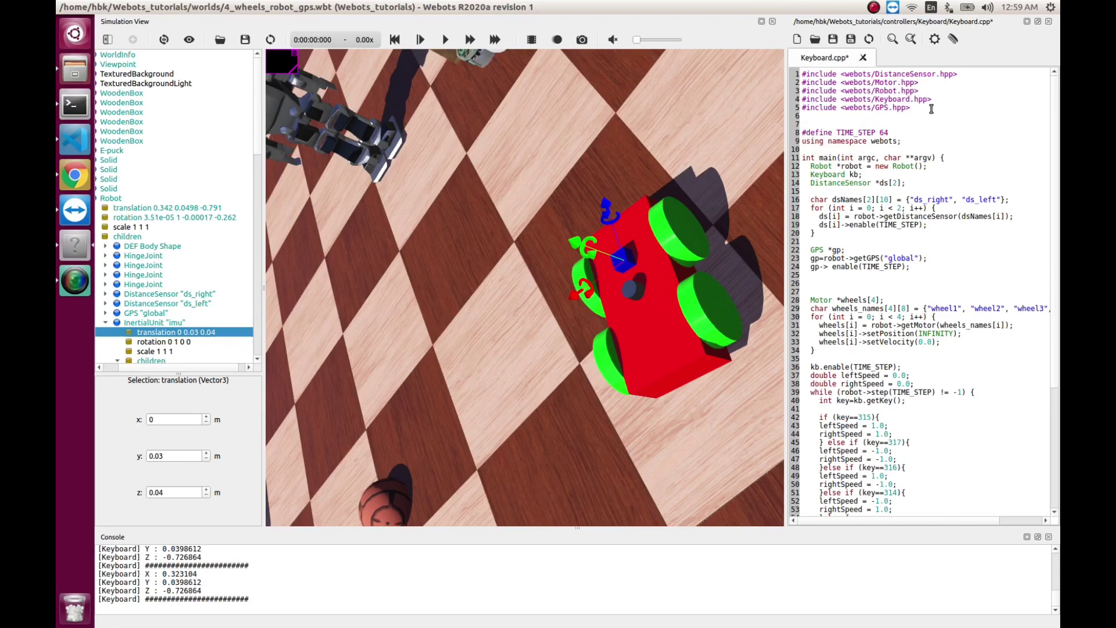
key("shift+Right")
key("shift+Right")
key("shift+Right")
key("shift+Right")
key("shift+Right")
key("shift+Right")
key("shift+Right")
key("shift+Right")
key("shift+Right")
key("shift+Right")
key("shift+Right")
key("shift+Right")
key("shift+Right")
key("shift+Right")
key("shift+Right")
key("shift+Right")
key("shift+Right")
key("shift+Right")
key("shift+Right")
key("shift+Right")
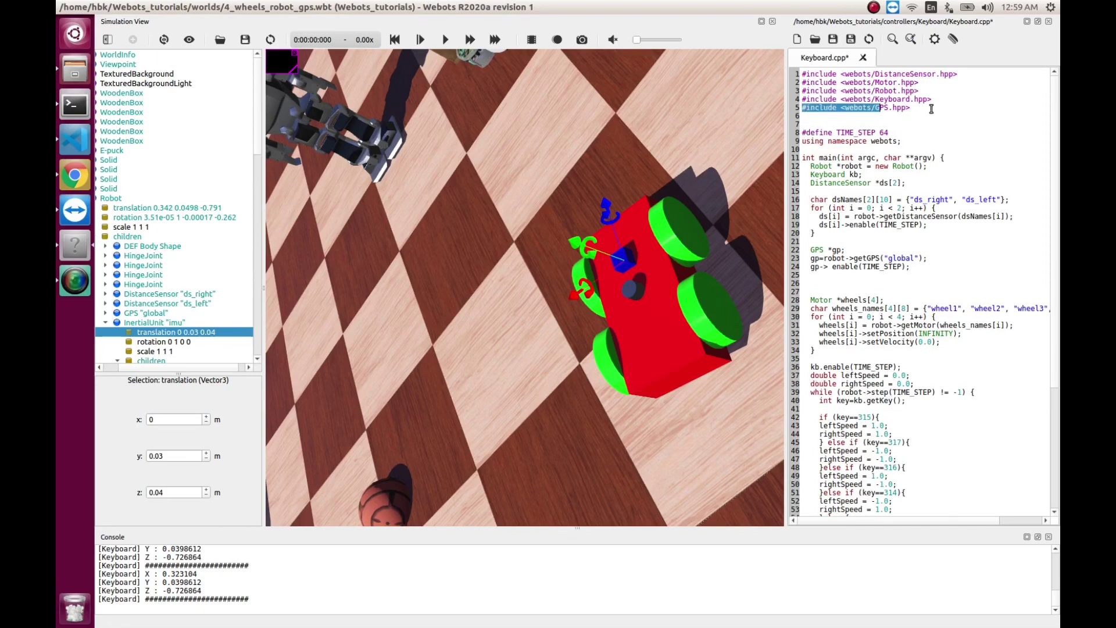
key("ctrl+c")
key("Down")
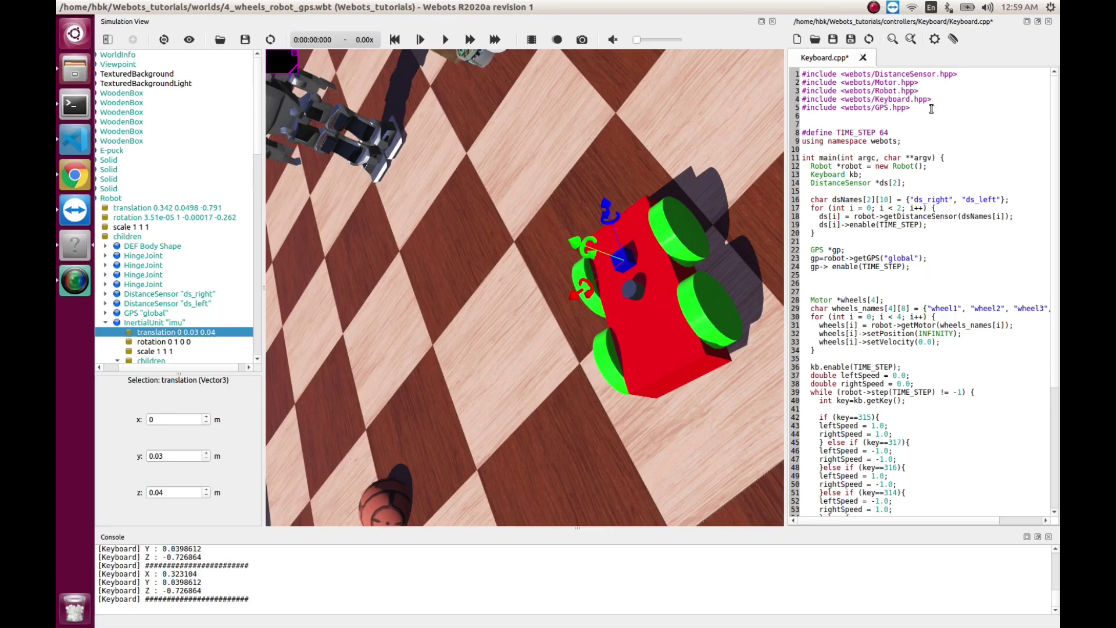
key("ctrl+v")
key("shift+Left")
key("shift+Left")
key("shift+Left")
type("Inertial")
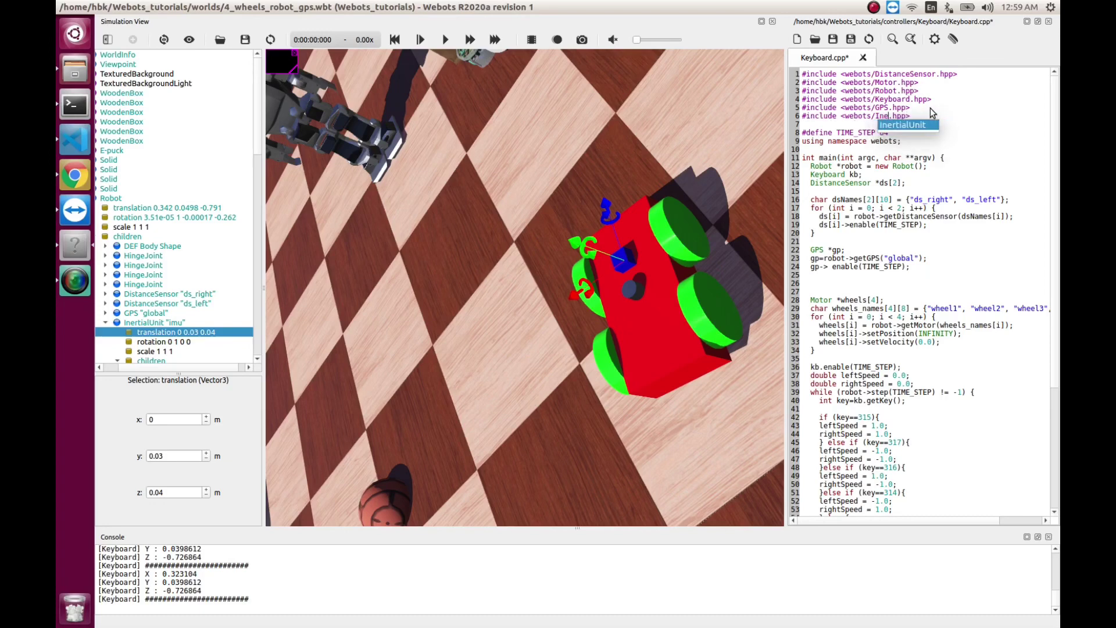
key("Return")
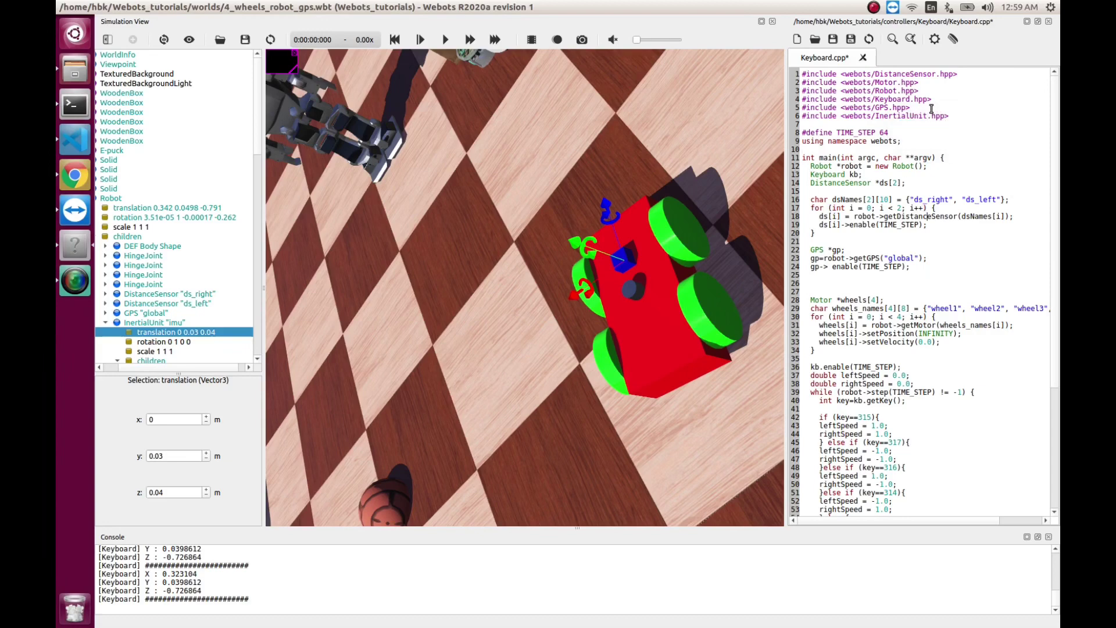
Declare an InertialUnit pointer named iu below the GPS enable line in main
key("Return")
key("Return")
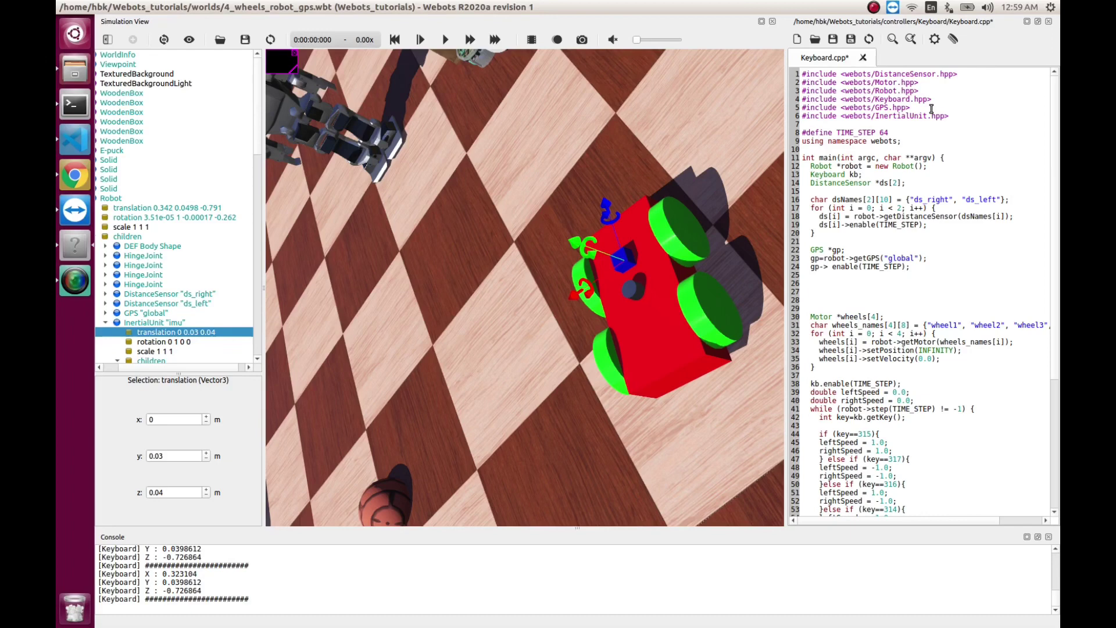
type("In")
key("Return")
type("*iu;")
key("Return")
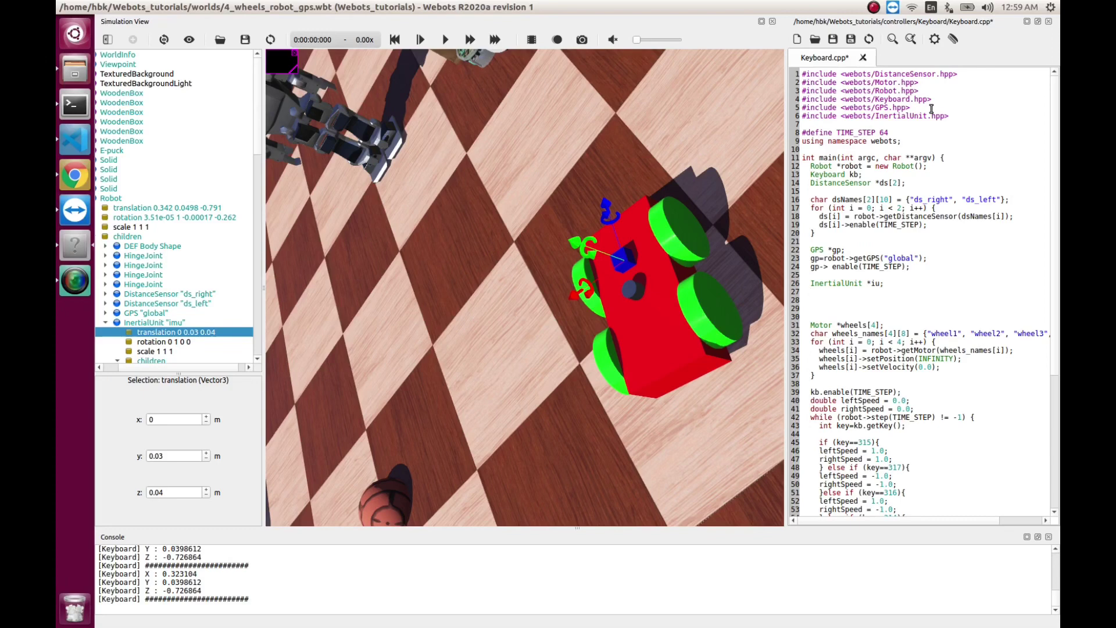
Assign robot->getInertialUnit("imu") to iu on the line below its declaration
type("iu=robot->getInertialUnit()")
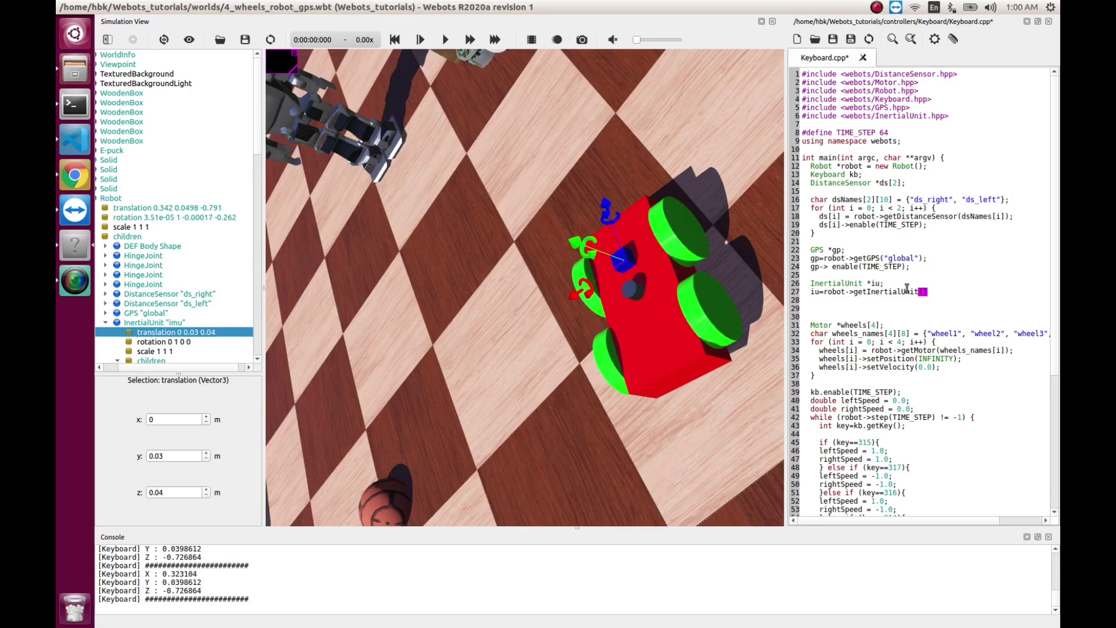
type("\"\"")
type("imu")
type(";")
key("Return")
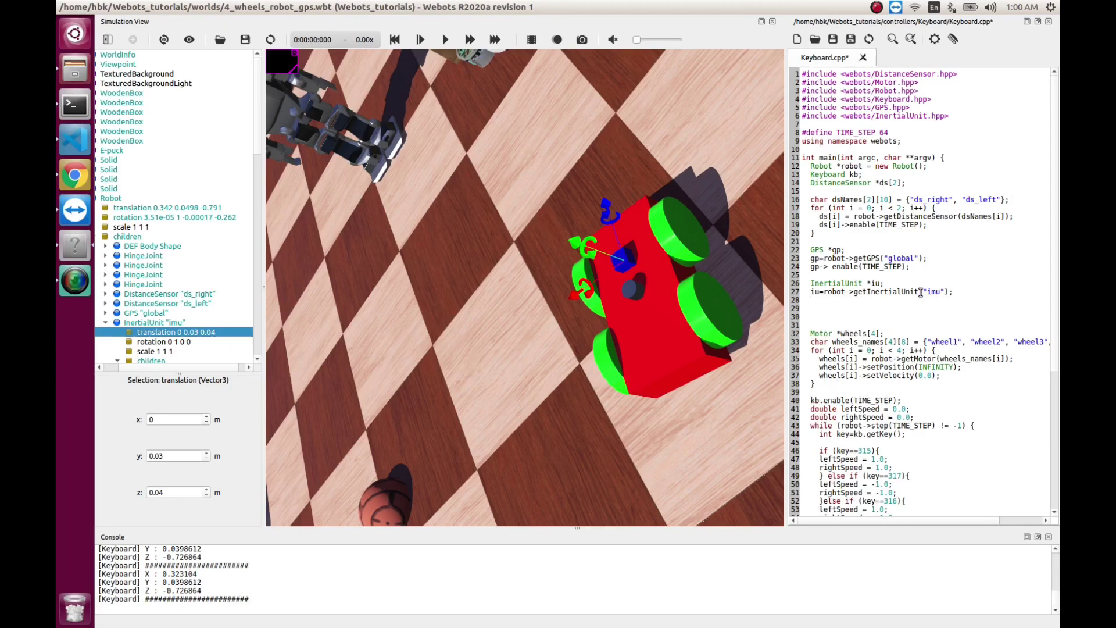
Enable the inertial unit with TIME_STEP by copying the GPS enable line below it and changing gp to iu
left_click_drag(910, 266, 813, 265)
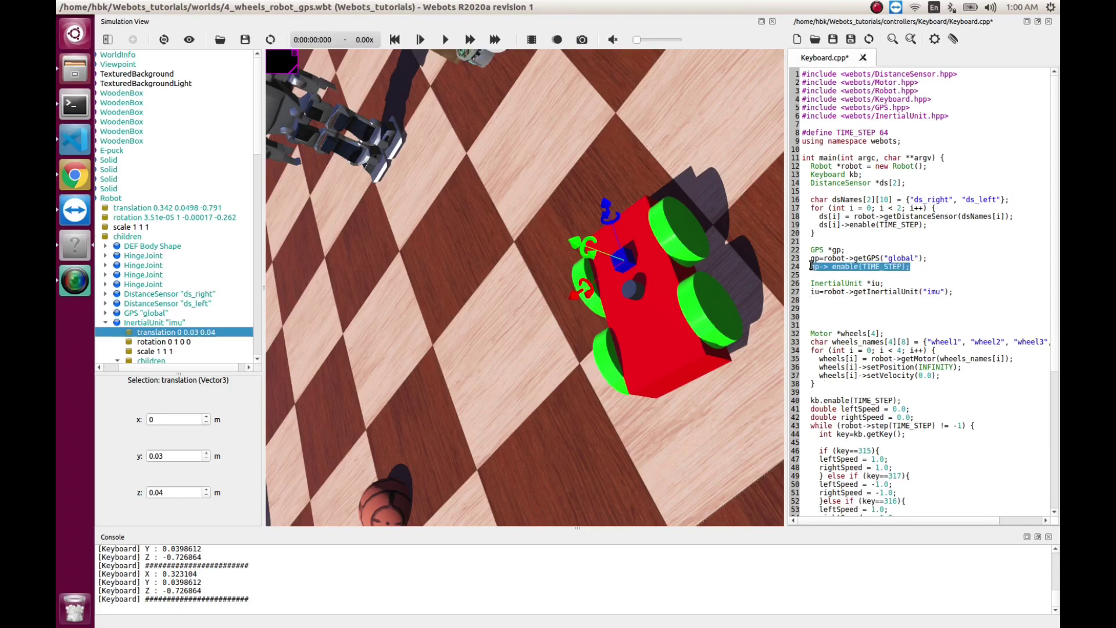
left_click(816, 299)
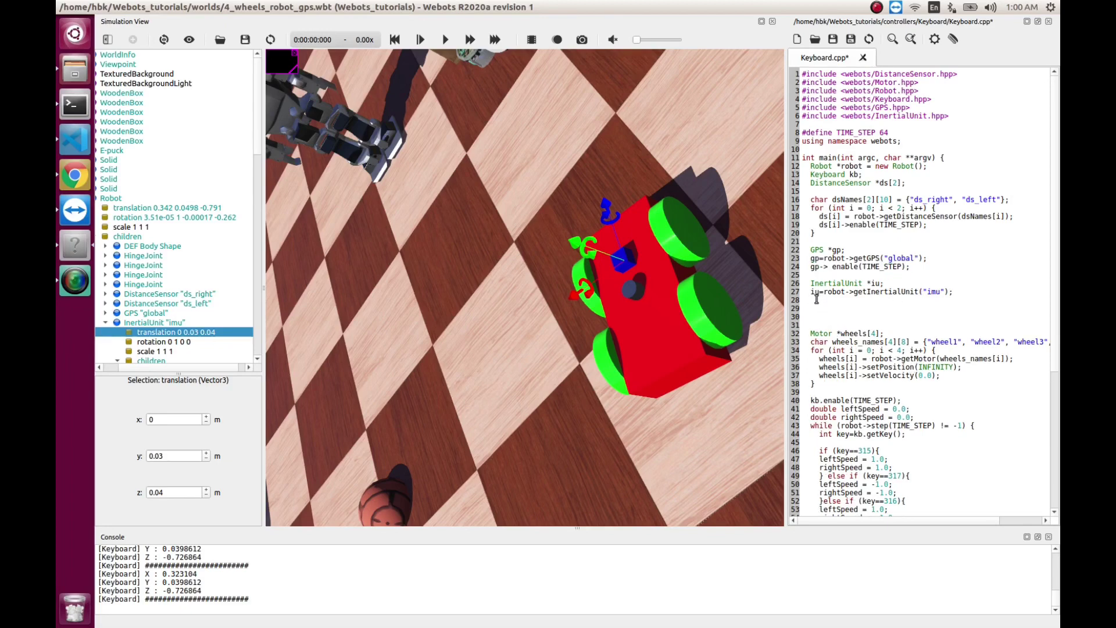
key("ctrl+v")
key("Home")
key("Delete")
key("Delete")
type("iu")
Duplicate the three GPS X, Y and Z print lines below the hash separator print at the end of the while loop
scroll(875, 341, "down", 8)
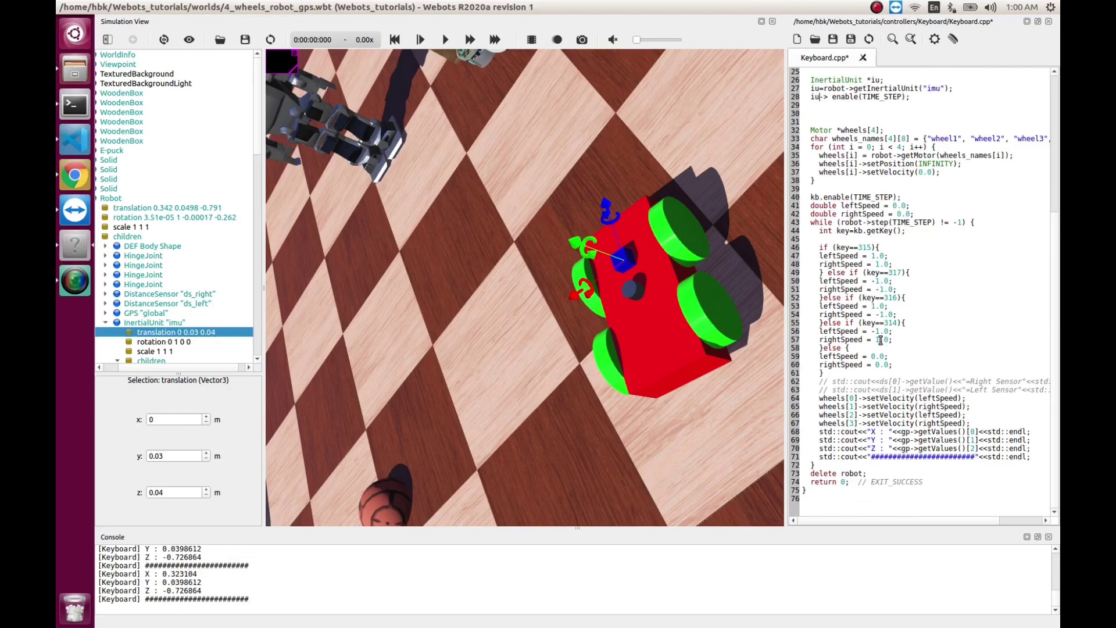
left_click(1033, 458)
key("Return")
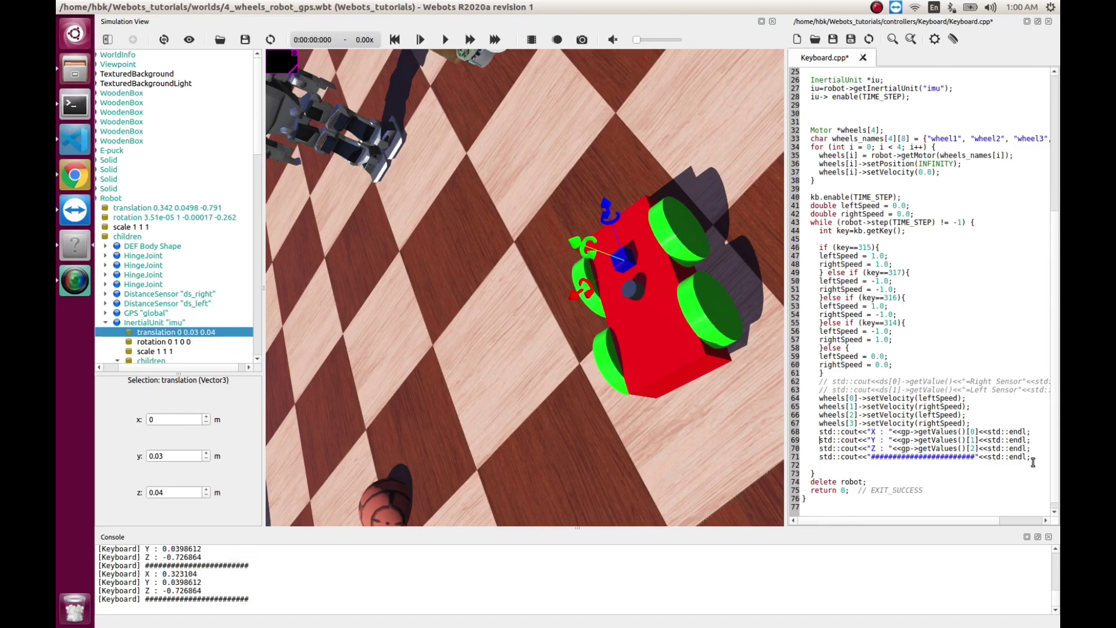
key("Up")
key("shift+Down")
key("shift+Down")
key("shift+Right")
key("shift+Right")
key("shift+Right")
key("shift+Right")
key("shift+Right")
key("shift+Right")
key("shift+Right")
key("shift+Right")
key("shift+Right")
key("shift+Right")
key("shift+Right")
key("shift+Right")
key("shift+Right")
key("shift+Right")
key("shift+Right")
key("shift+Right")
key("shift+Right")
key("shift+Right")
key("shift+Right")
key("shift+Right")
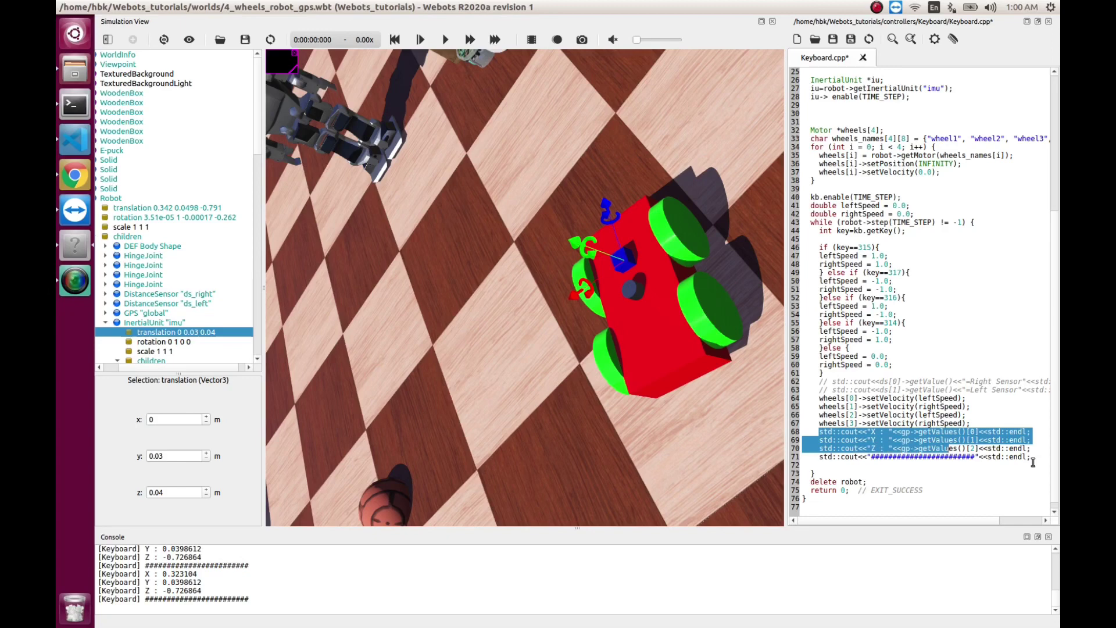
key("shift+Right")
key("shift+Right")
key("shift+Right")
key("shift+Right")
key("shift+Right")
key("shift+Right")
key("shift+Right")
key("shift+Right")
key("shift+Right")
key("shift+Right")
key("shift+Right")
key("shift+Right")
key("shift+Right")
key("shift+Right")
key("shift+Right")
key("shift+Right")
key("shift+Right")
key("shift+Right")
key("shift+Right")
key("ctrl+c")
key("Down")
key("Down")
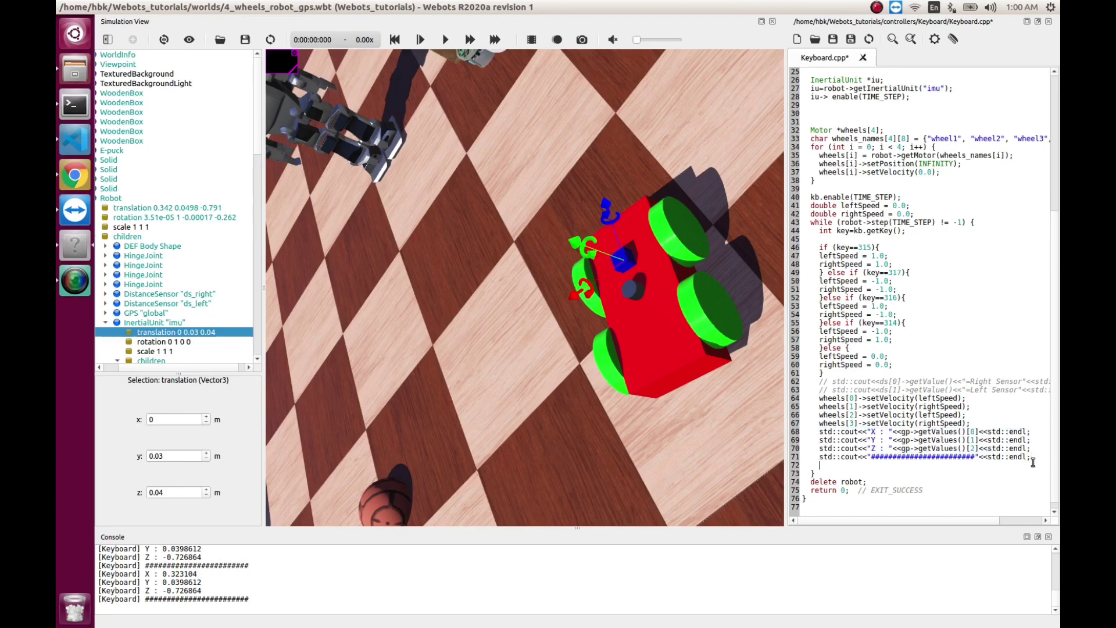
key("ctrl+v")
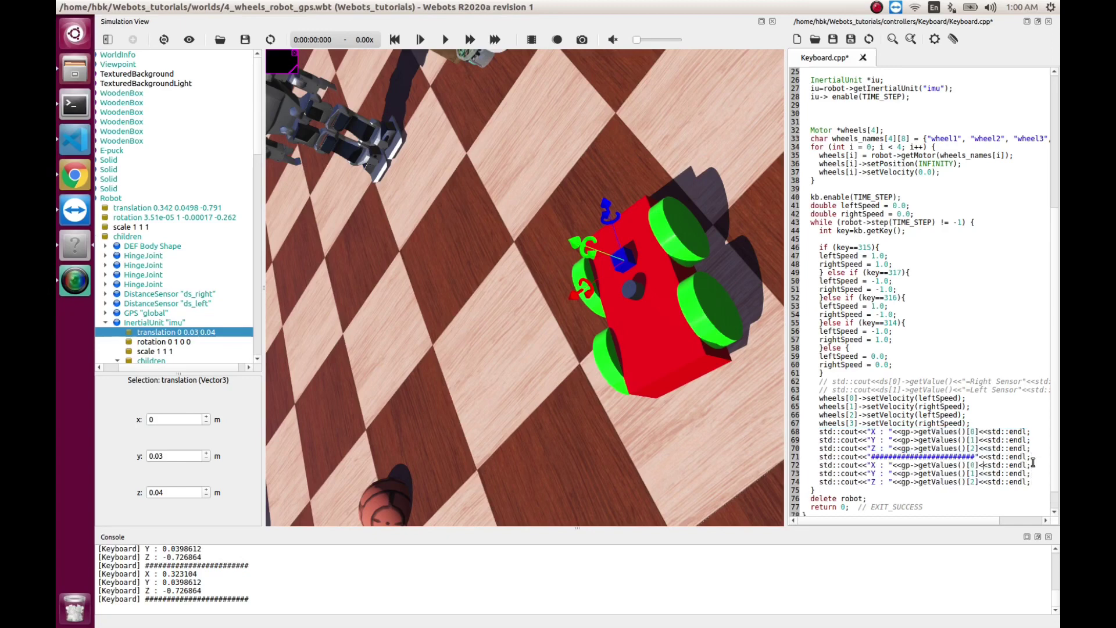
Prefix the labels of the three duplicated print lines so they read Angle X, Angle Y and Angle Z
type("Angle ")
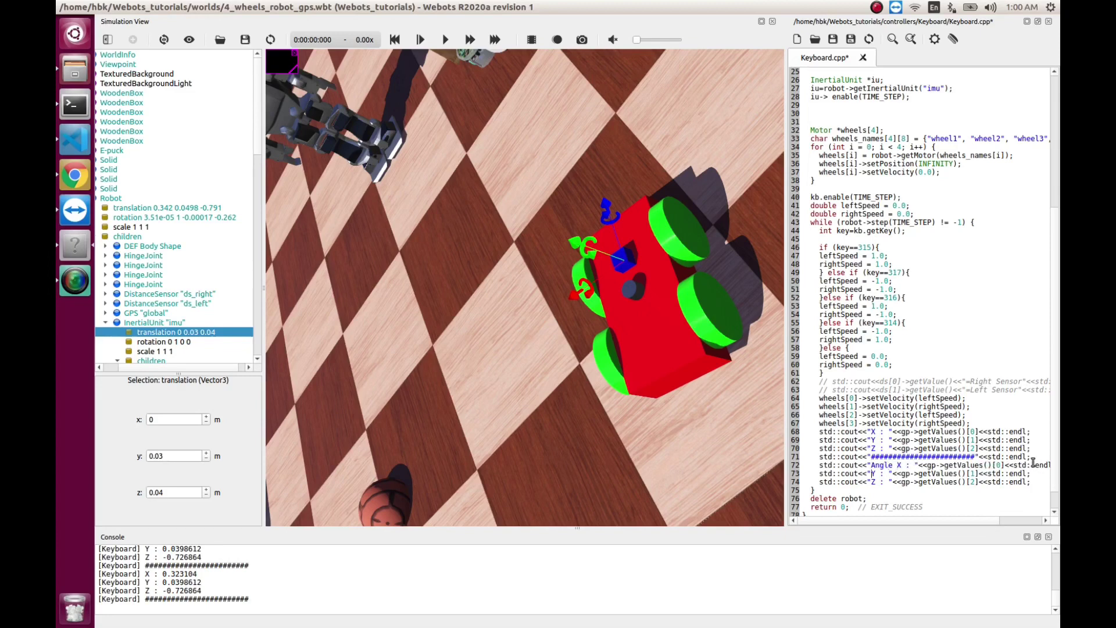
type("Angle")
key("Down")
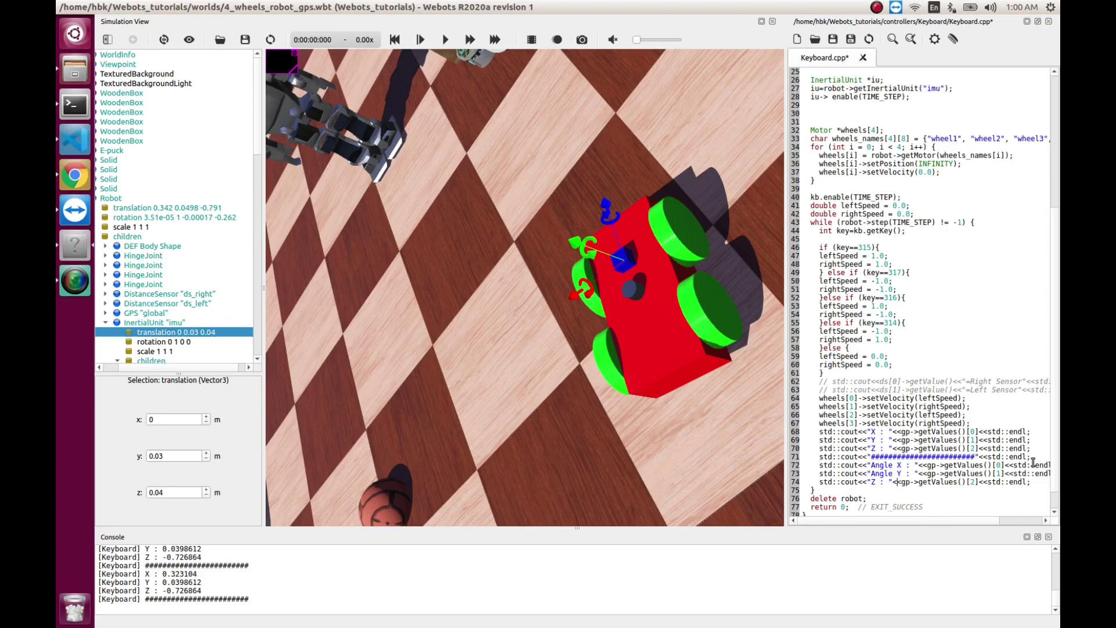
type("Angle")
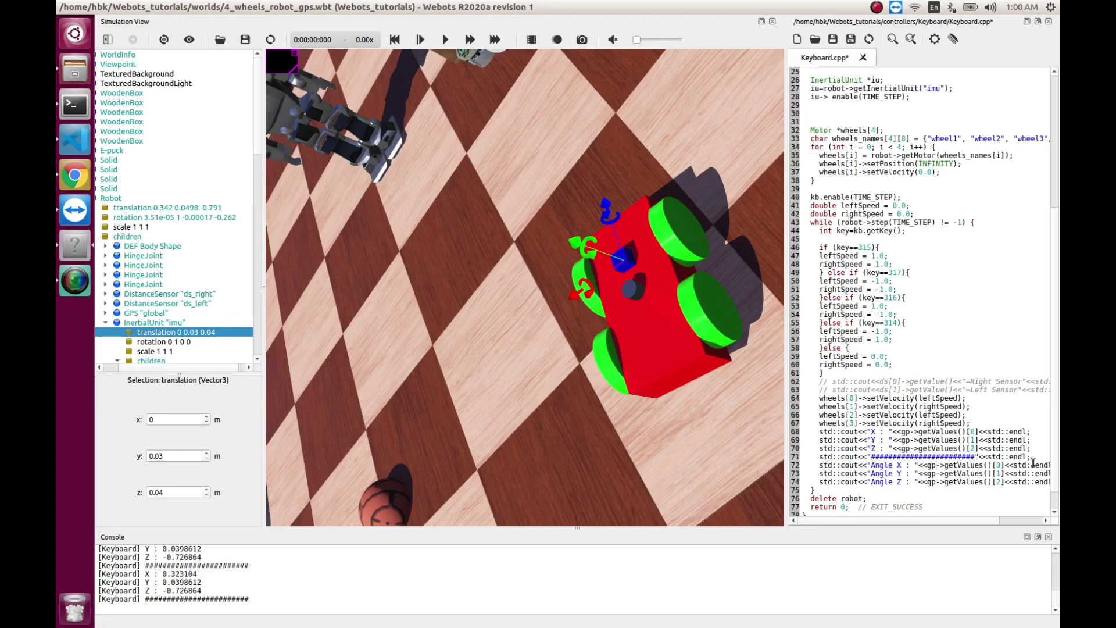
Replace gp with iu in the three Angle print lines
key("ctrl+shift+Left")
type("iu")
key("Down")
key("ctrl+shift+Left")
type("iu")
key("ctrl+shift+Left")
type("iu")
Replace getValues() with getRollPitchYaw() in the Angle X print line
key("Up")
key("shift+Right")
key("shift+Right")
key("shift+Right")
key("shift+Right")
key("shift+Right")
key("shift+Right")
key("shift+Right")
key("shift+Right")
type("RollP")
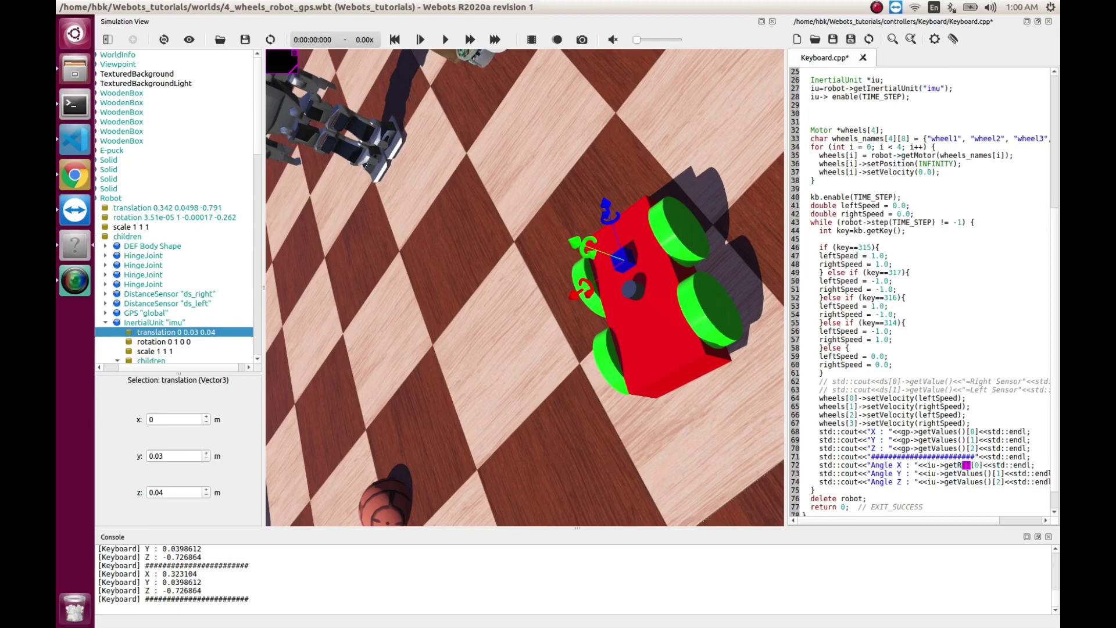
type("itchYaw()")
Copy the getRollPitchYaw() call over getValues() in the Angle Y and Angle Z print lines
key("shift+Left")
key("shift+Left")
key("shift+Left")
key("shift+Left")
key("shift+Left")
key("shift+Left")
key("shift+Left")
key("shift+Left")
key("shift+Left")
key("shift+Left")
key("shift+Left")
left_click(941, 473)
key("shift+Right")
key("shift+Right")
key("shift+Right")
key("shift+Right")
key("shift+Right")
key("shift+Right")
key("shift+Right")
key("shift+Right")
key("shift+Right")
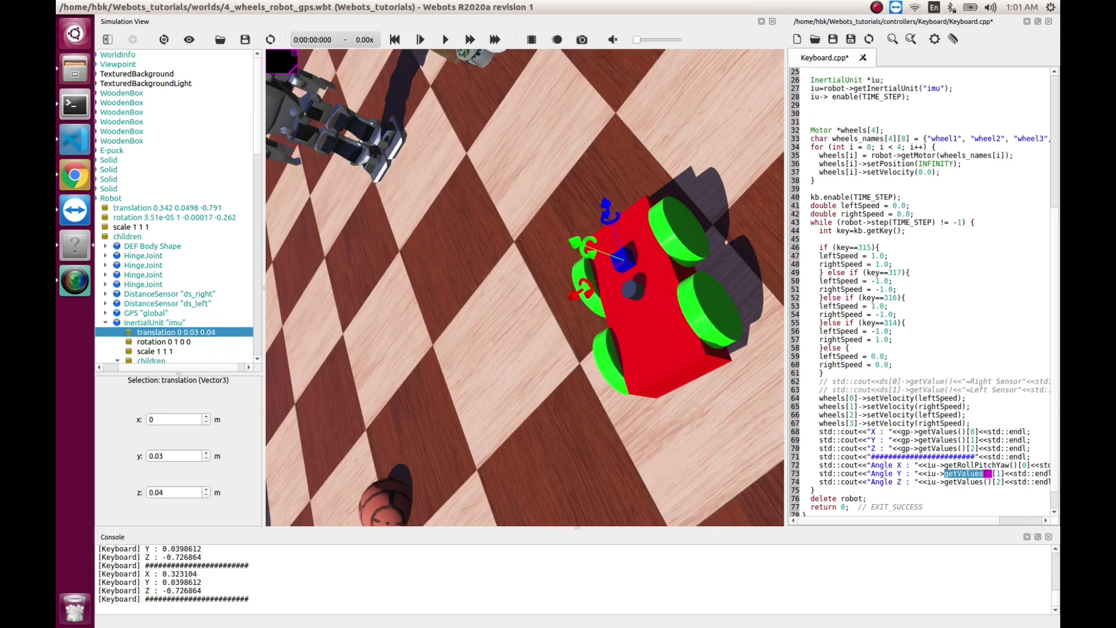
key("ctrl+v")
left_click(984, 482)
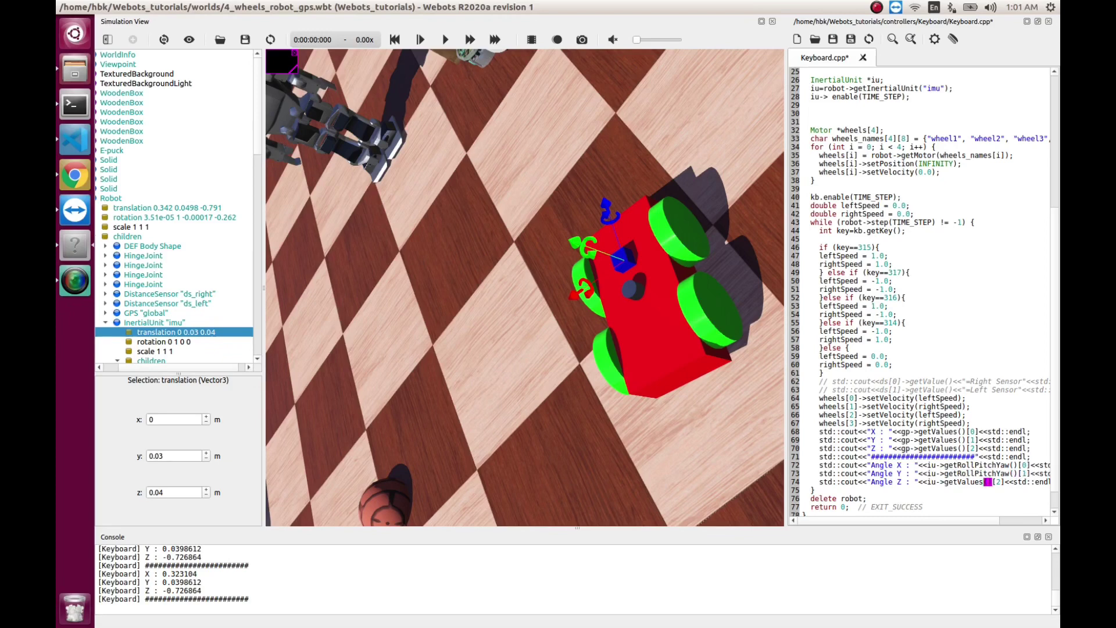
key("shift+Left")
key("shift+Left")
key("shift+Left")
key("shift+Left")
key("shift+Left")
key("shift+Left")
key("shift+Left")
key("shift+Left")
key("shift+Left")
key("ctrl+v")
Save Keyboard.cpp and rebuild the controller after cleaning its intermediate build files, without resetting or reloading the world
scroll(934, 383, "down", 1)
key("ctrl+s")
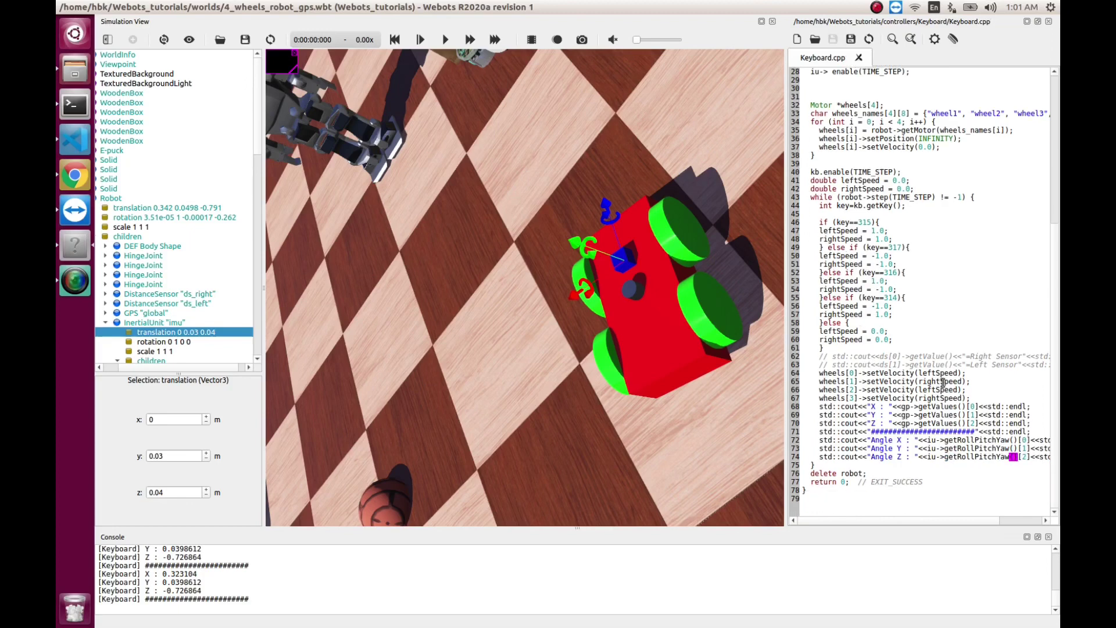
left_click(952, 39)
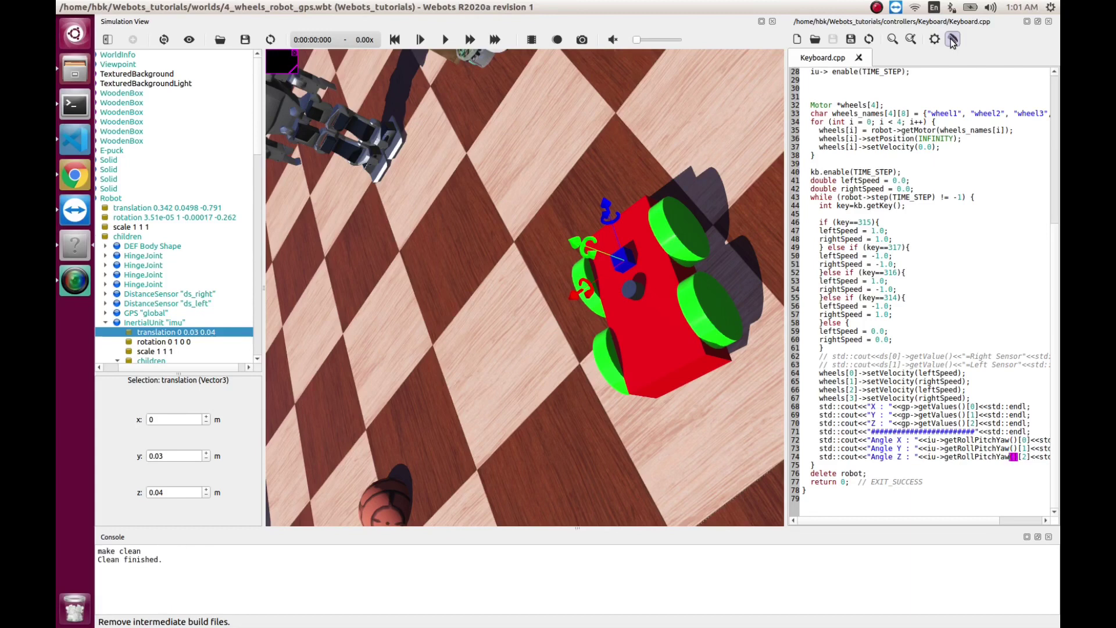
left_click(934, 38)
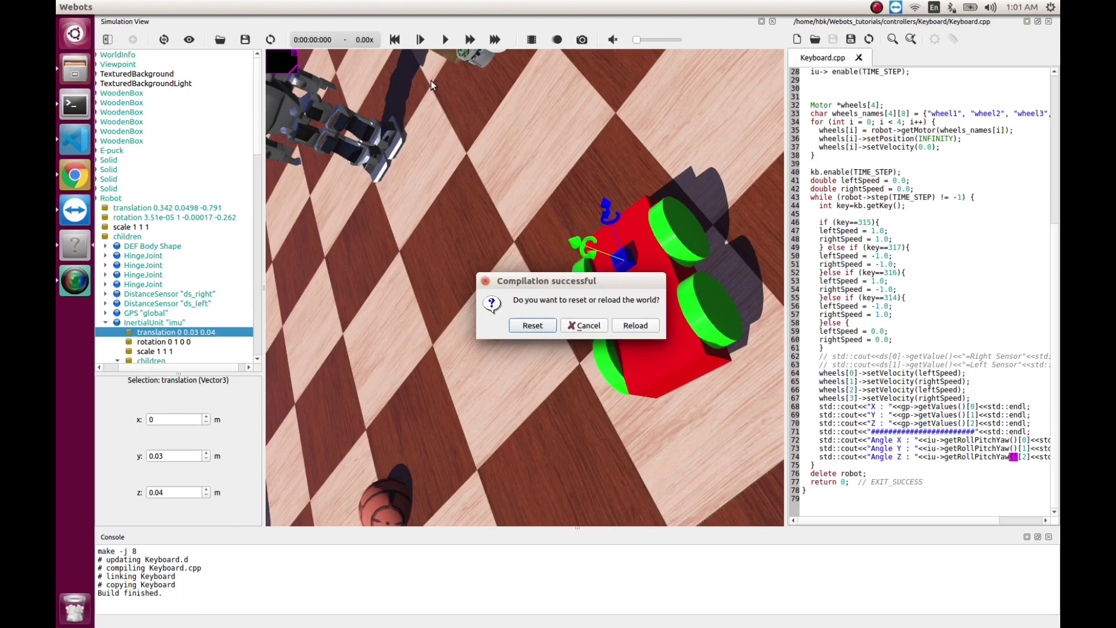
left_click(587, 326)
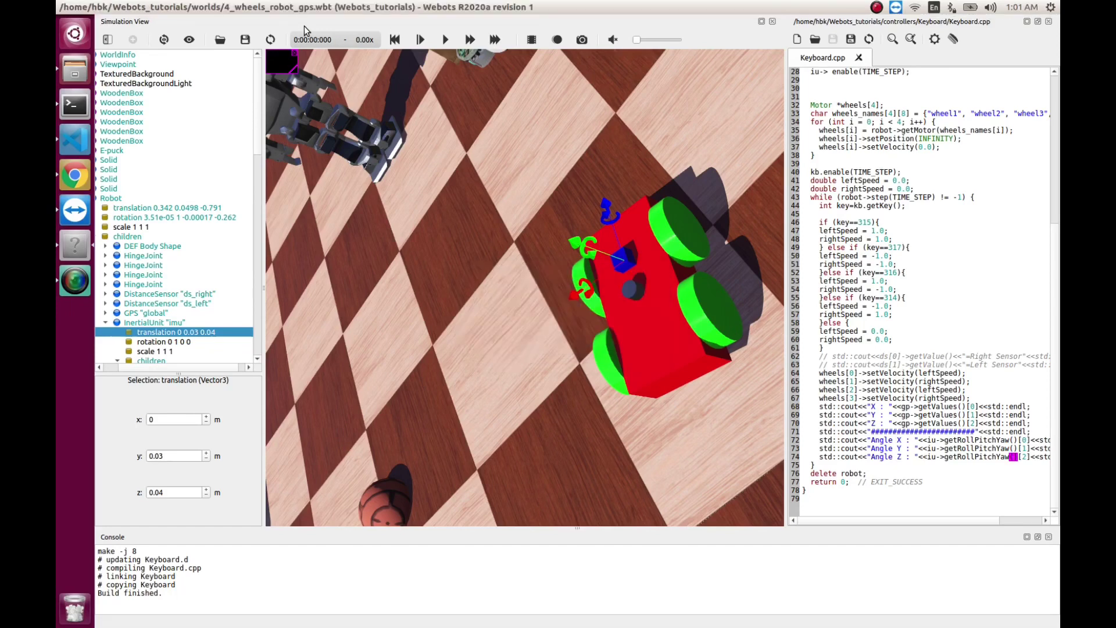
Save the world, clean the Keyboard controller's build files and rebuild the controller
left_click(246, 40)
left_click(953, 38)
left_click(934, 39)
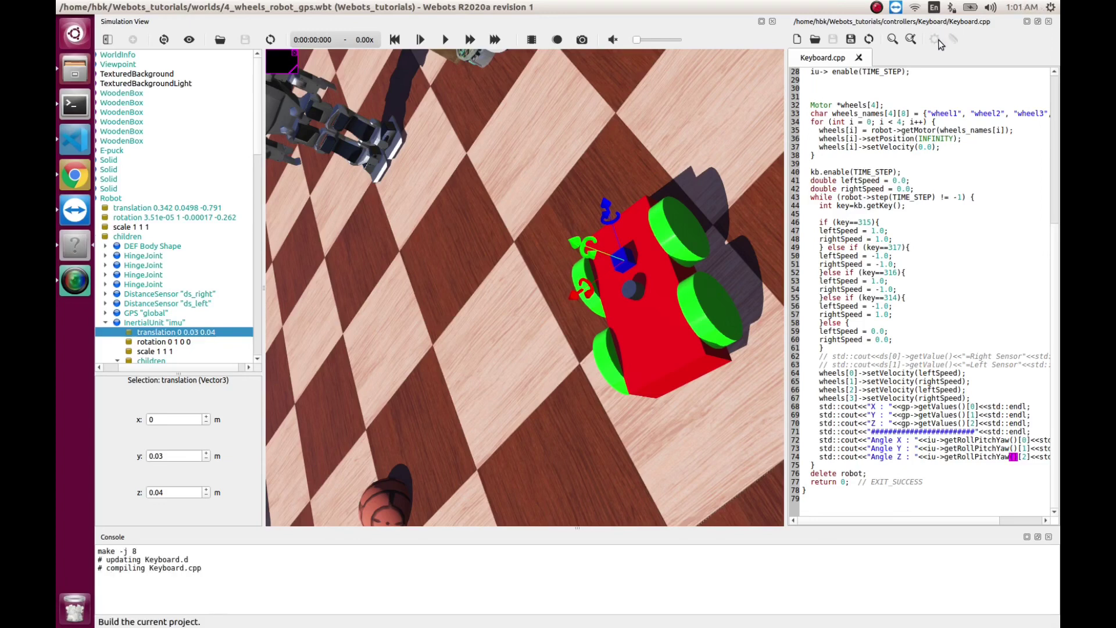
left_click(542, 325)
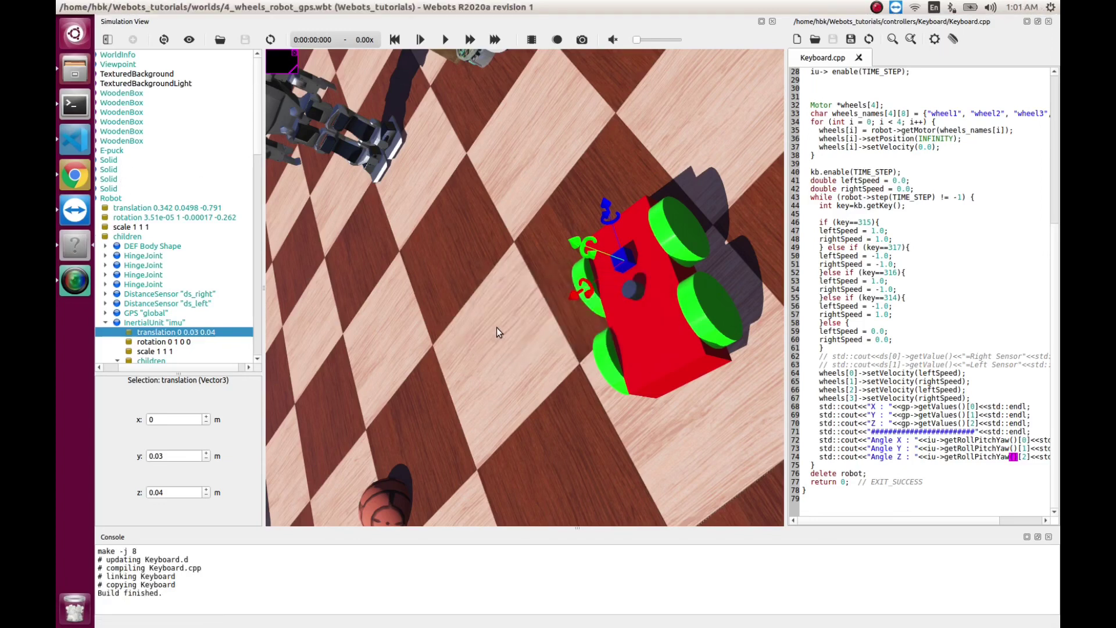
Select the four-wheeled robot and run the simulation in real time to print the GPS and IMU readings
left_click(640, 325)
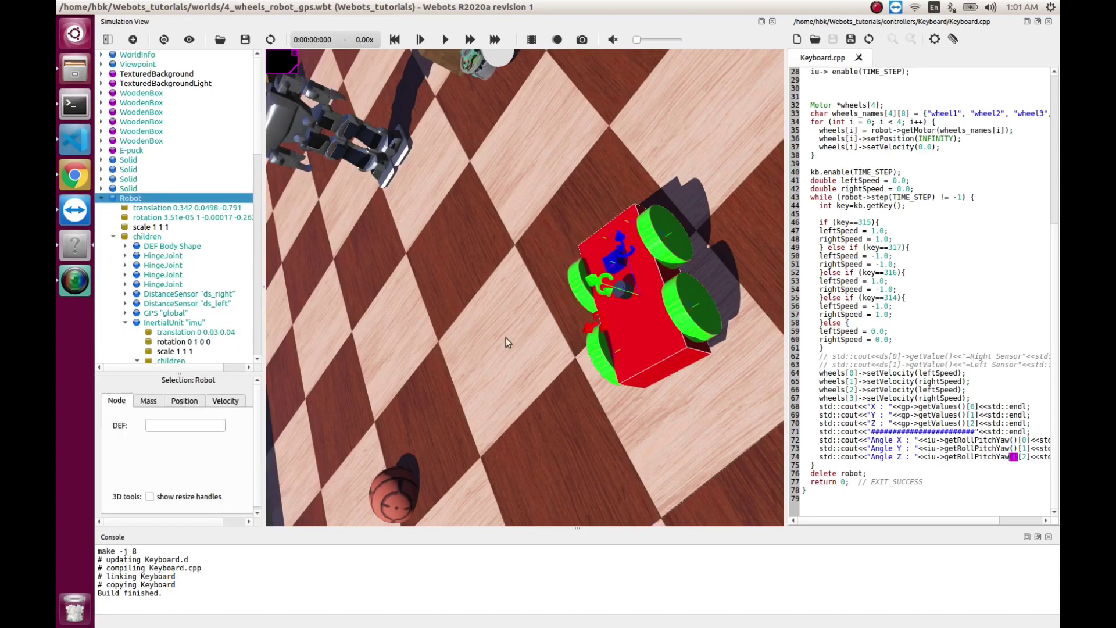
left_click(445, 39)
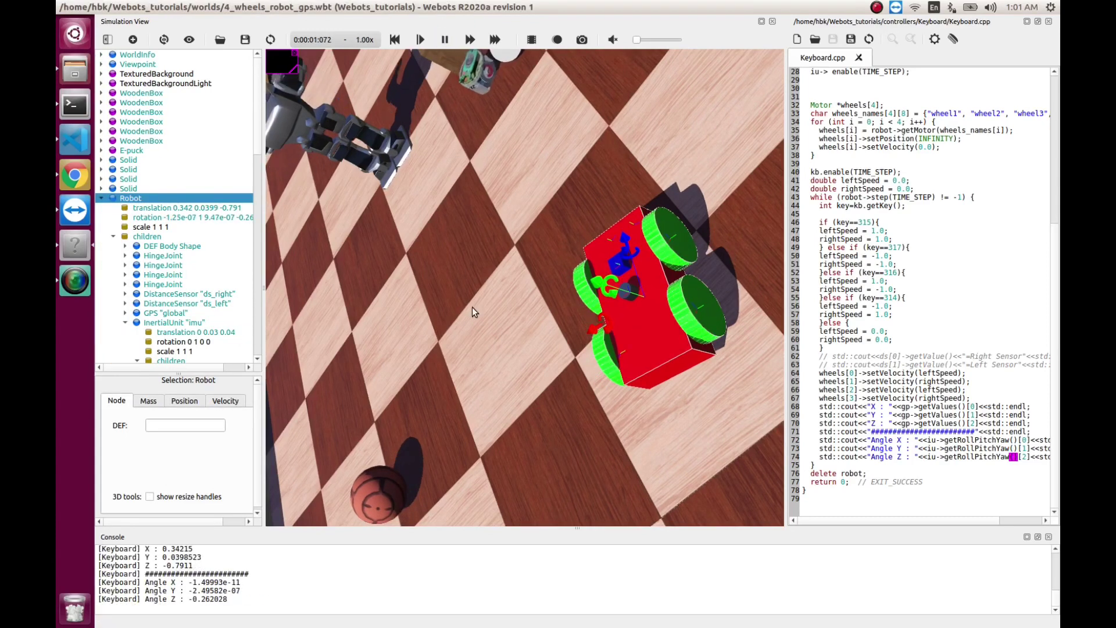
left_click(578, 308)
left_click(647, 315)
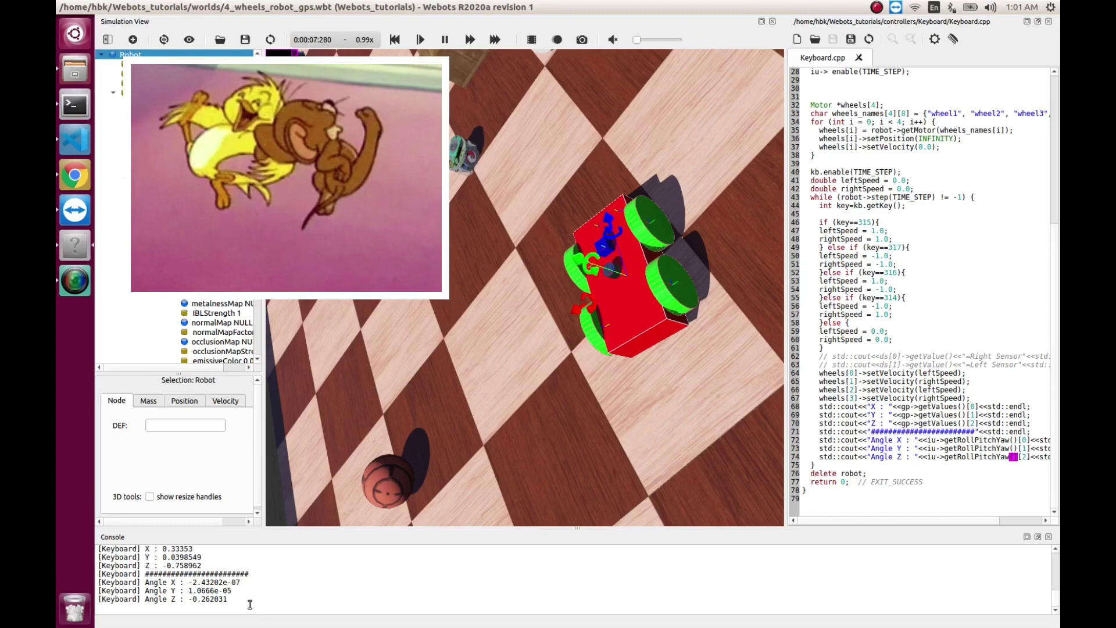
Drive the robot forward and turn it to its right, checking the printed Angle X, Y and Z values
key("Right")
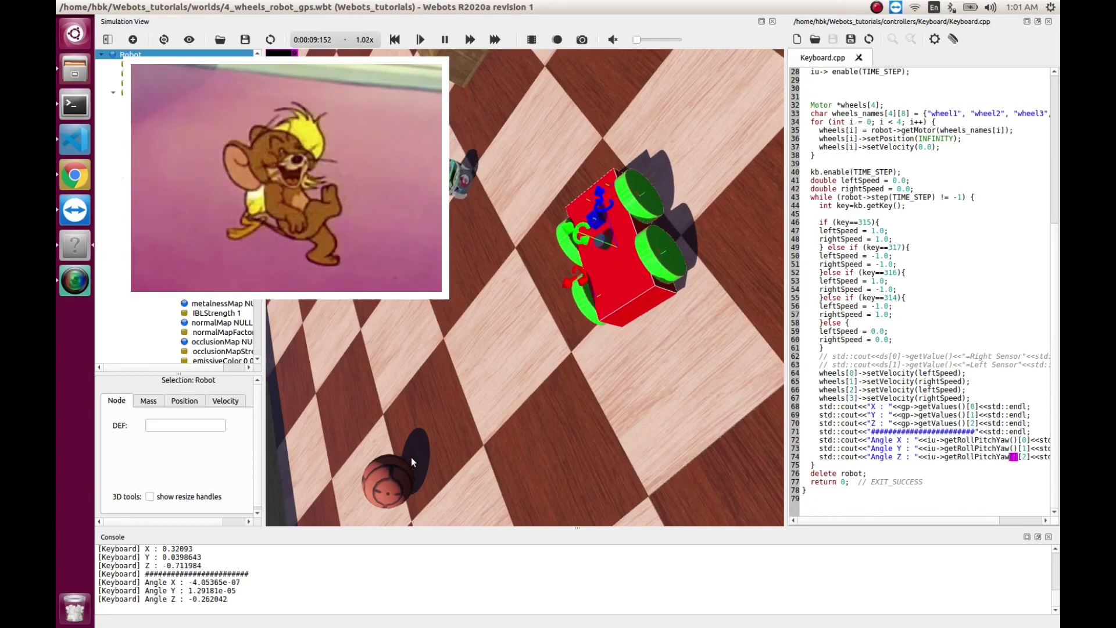
key("Left")
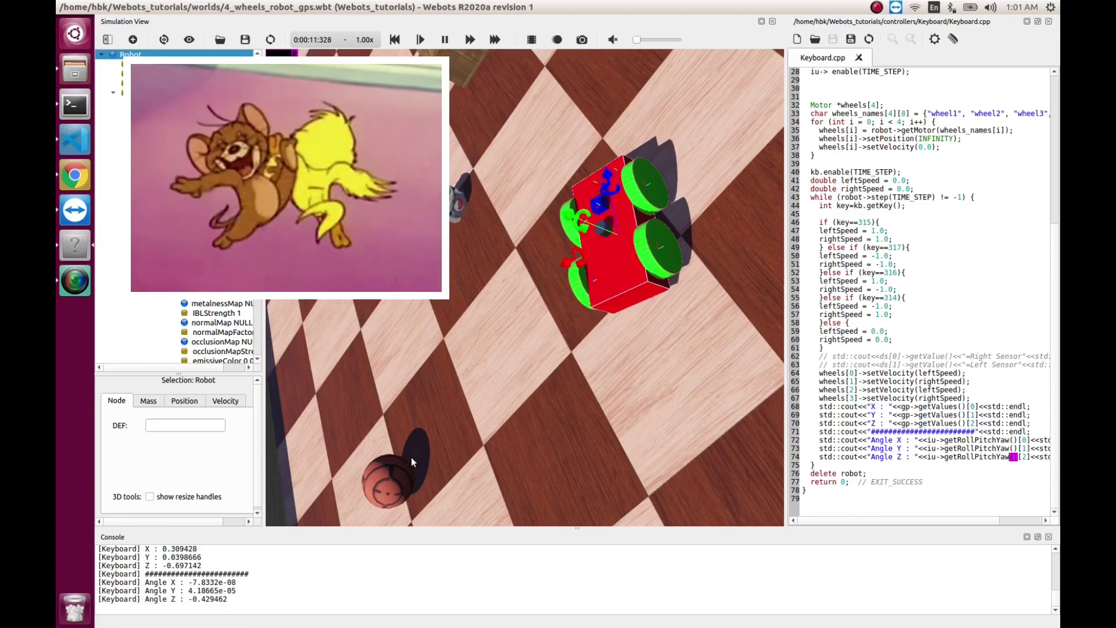
key("Right")
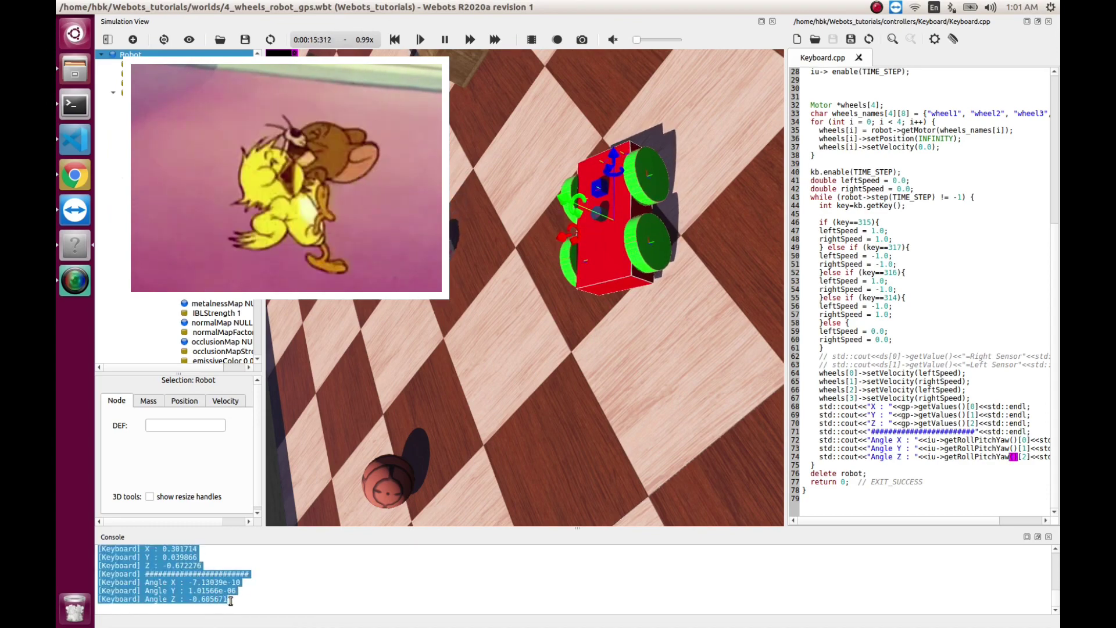
left_click(493, 308)
key("Right")
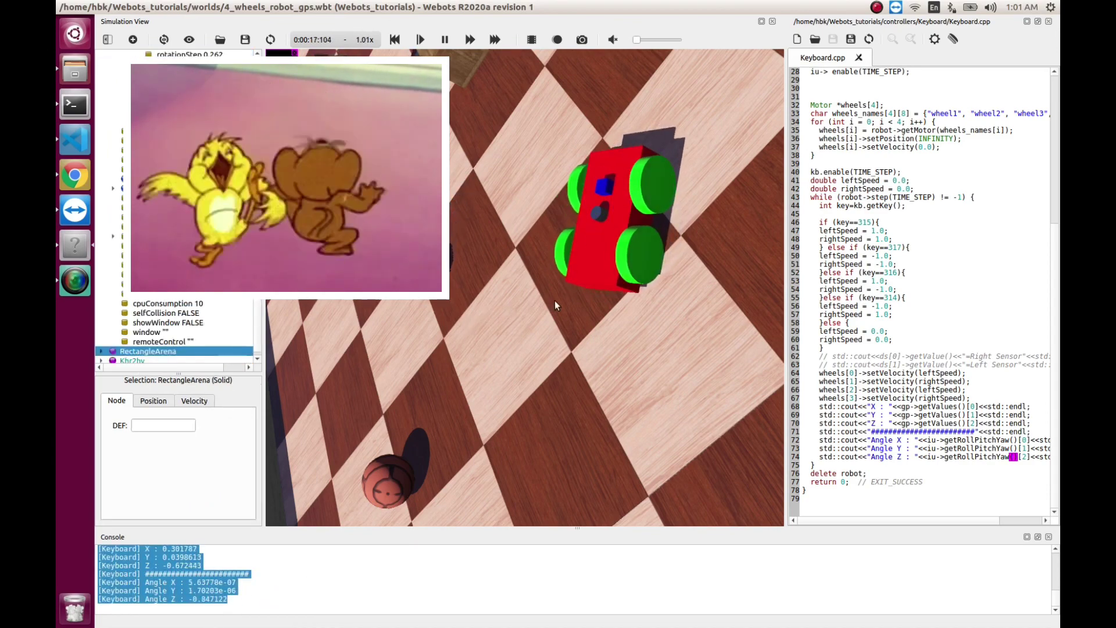
key("Left")
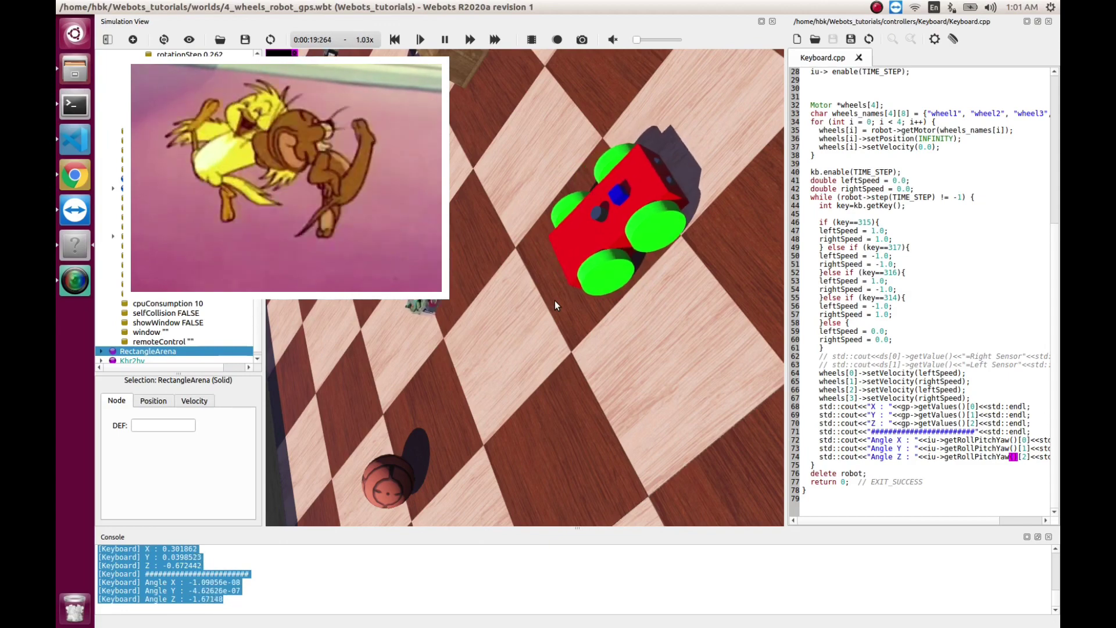
Turn the robot to its left with the wider arena in view, checking how the printed Angle Z changes
key("Left")
scroll(504, 325, "down", 5)
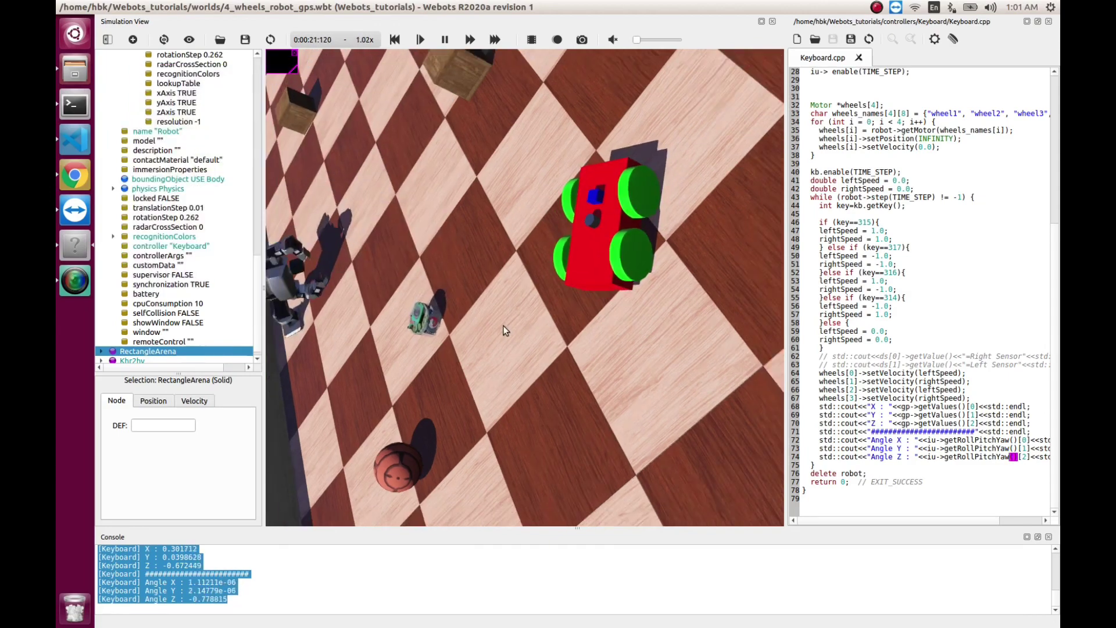
scroll(529, 323, "down", 2)
key("Left")
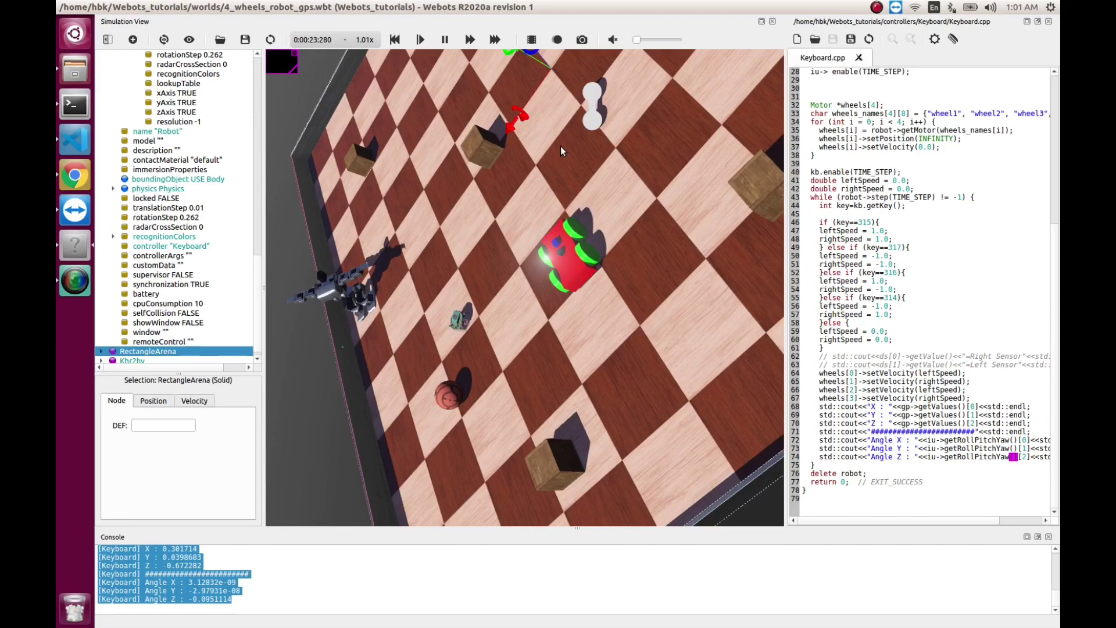
key("Left")
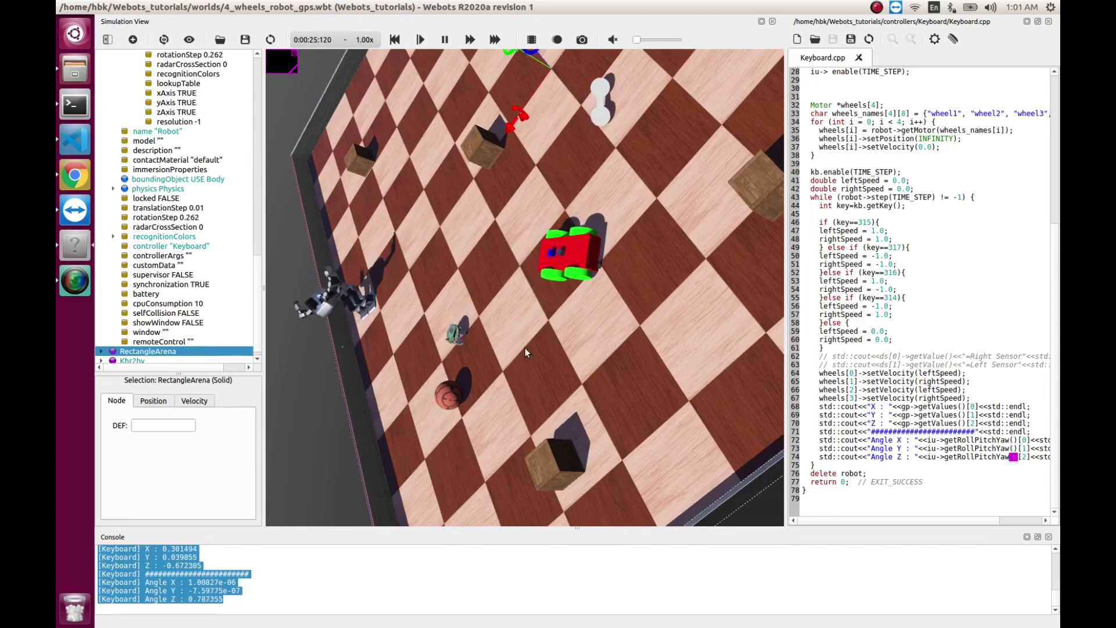
Turn the robot back to its right and drive it forward, checking the printed position and angle values
key("Right")
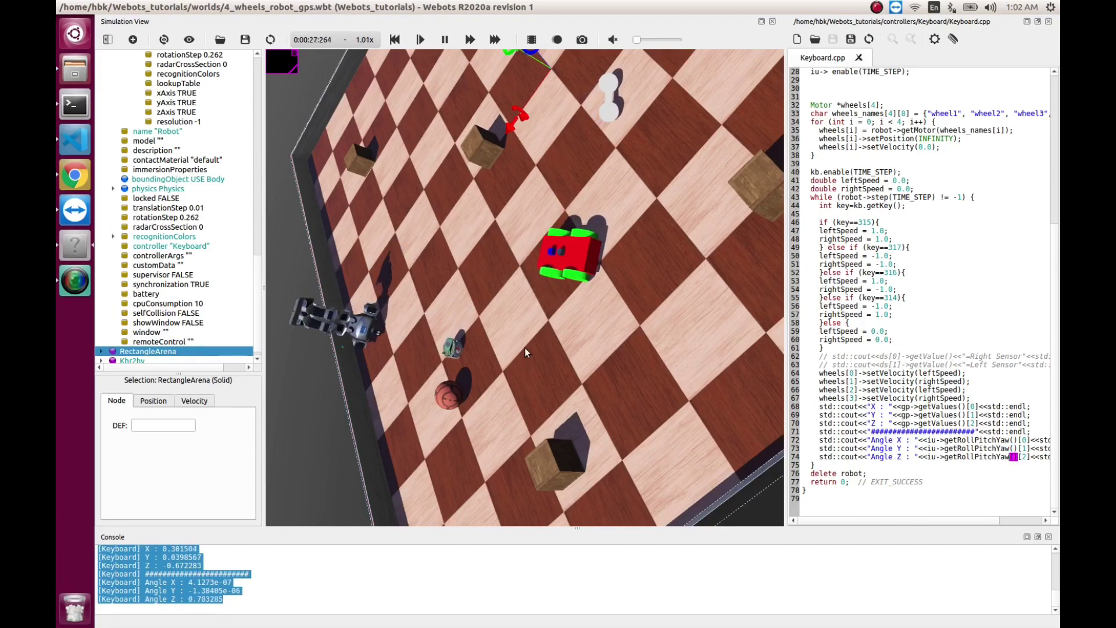
key("Right")
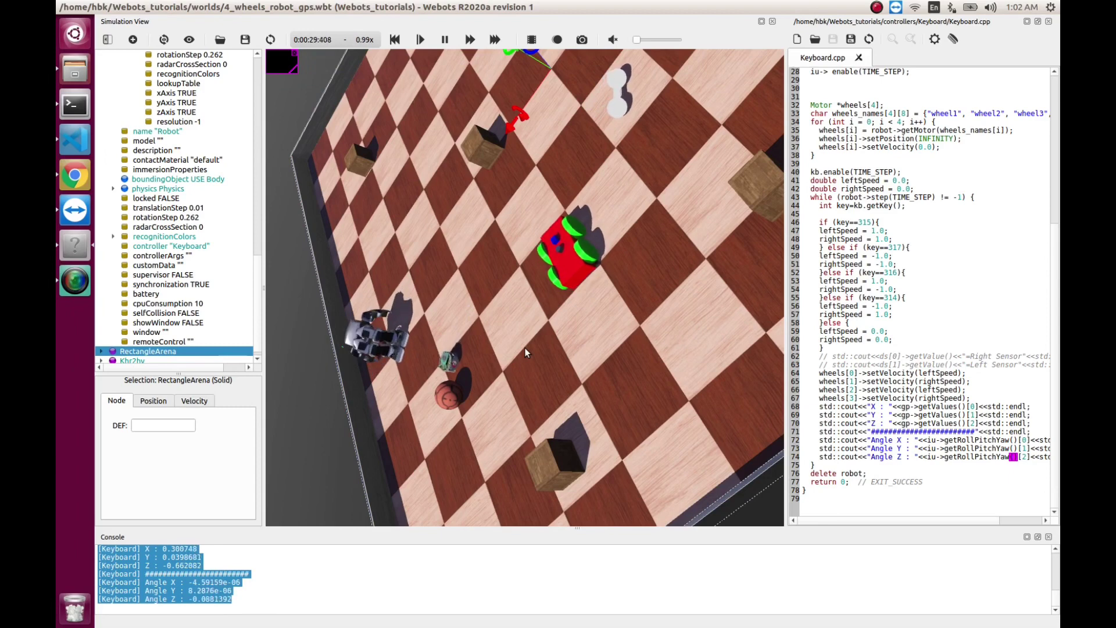
key("Right")
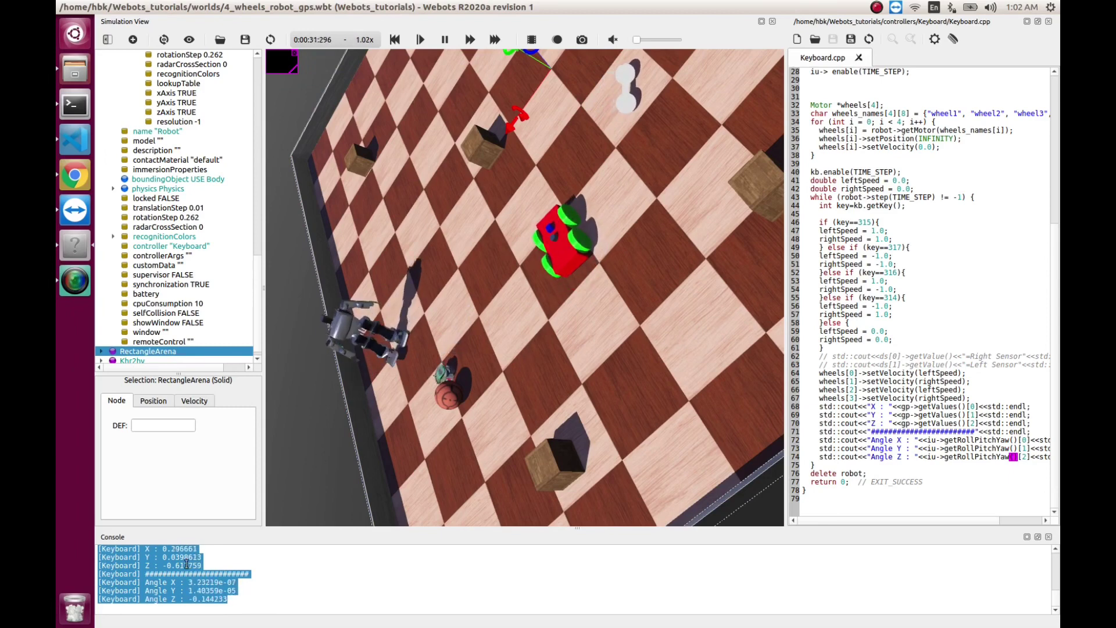
key("Right")
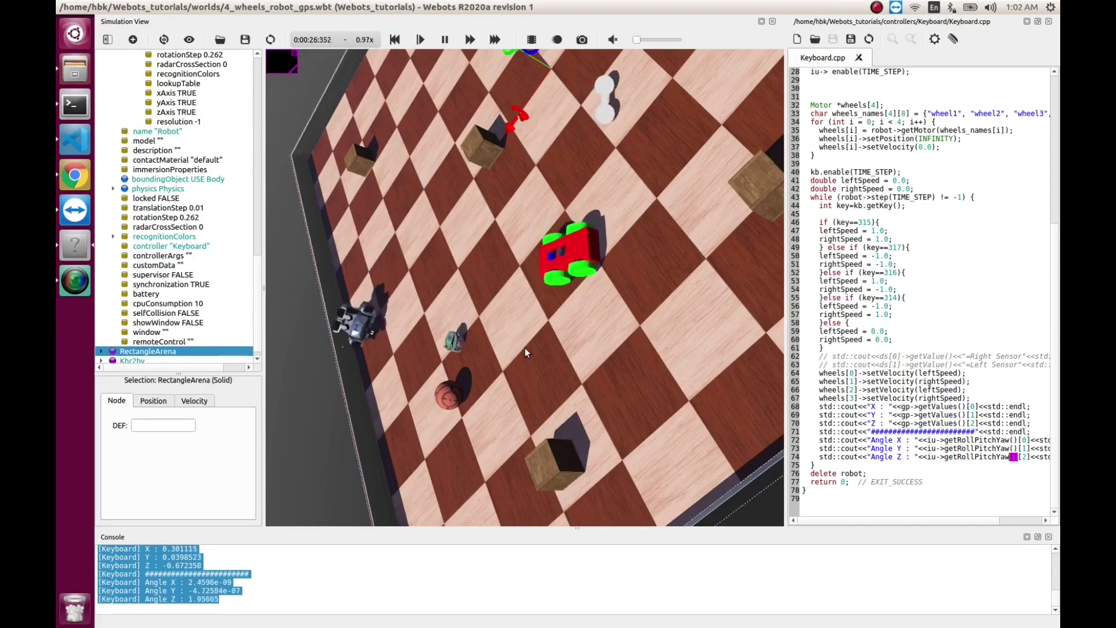
key("Right")
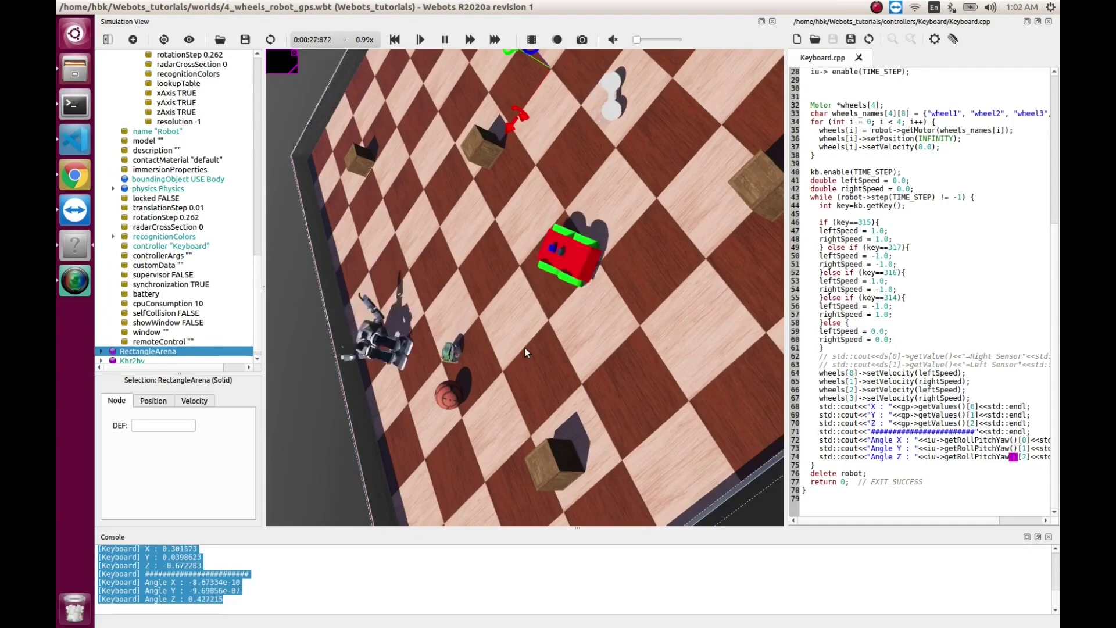
key("Up")
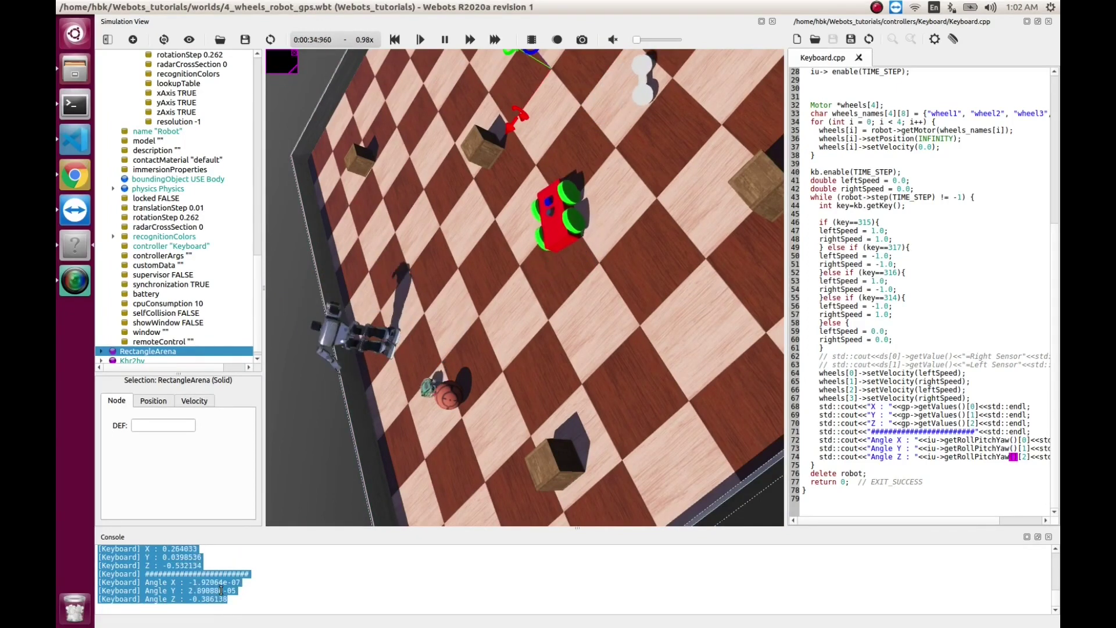